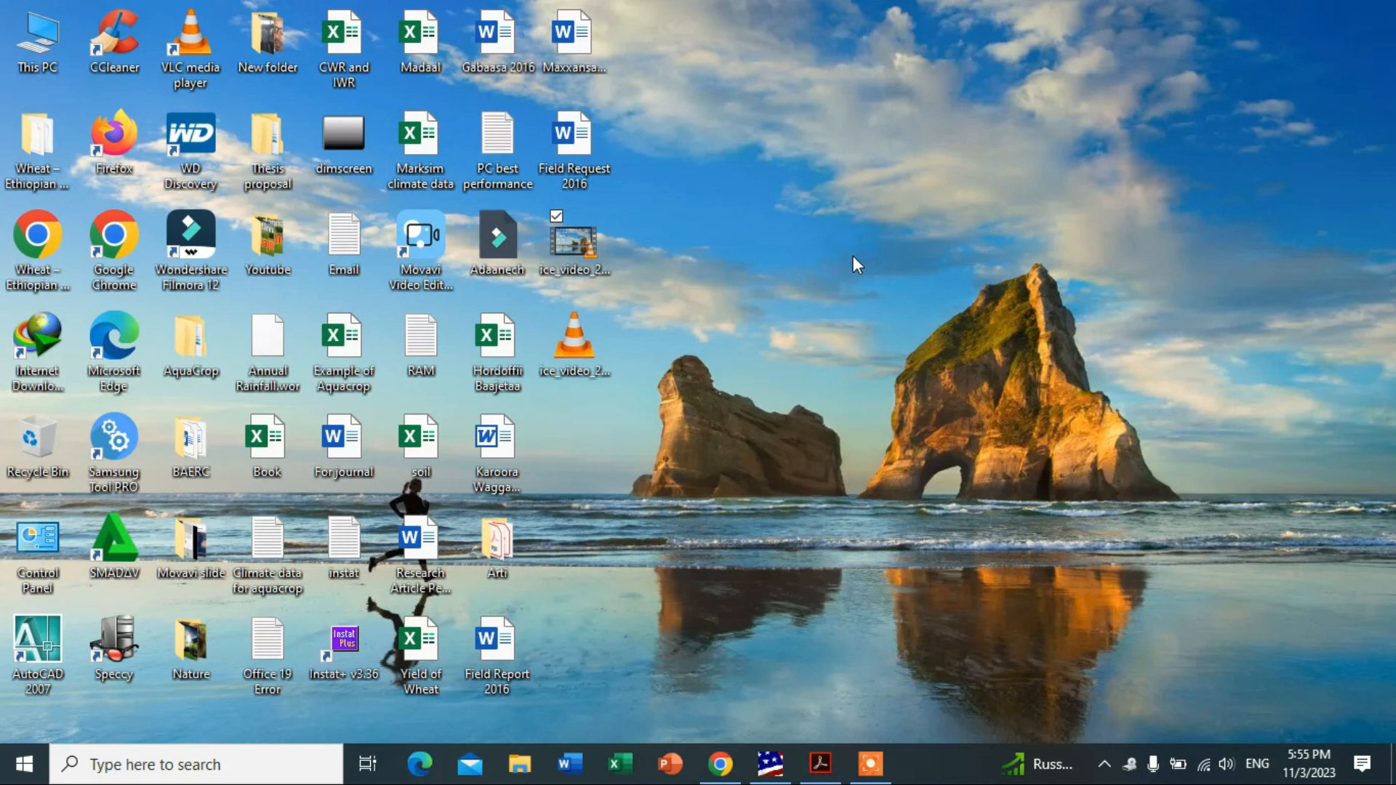
Bring the Acrobat window with 25IJAB7.pdf, open on its last page (5 of 5), to the front.
left_click(821, 765)
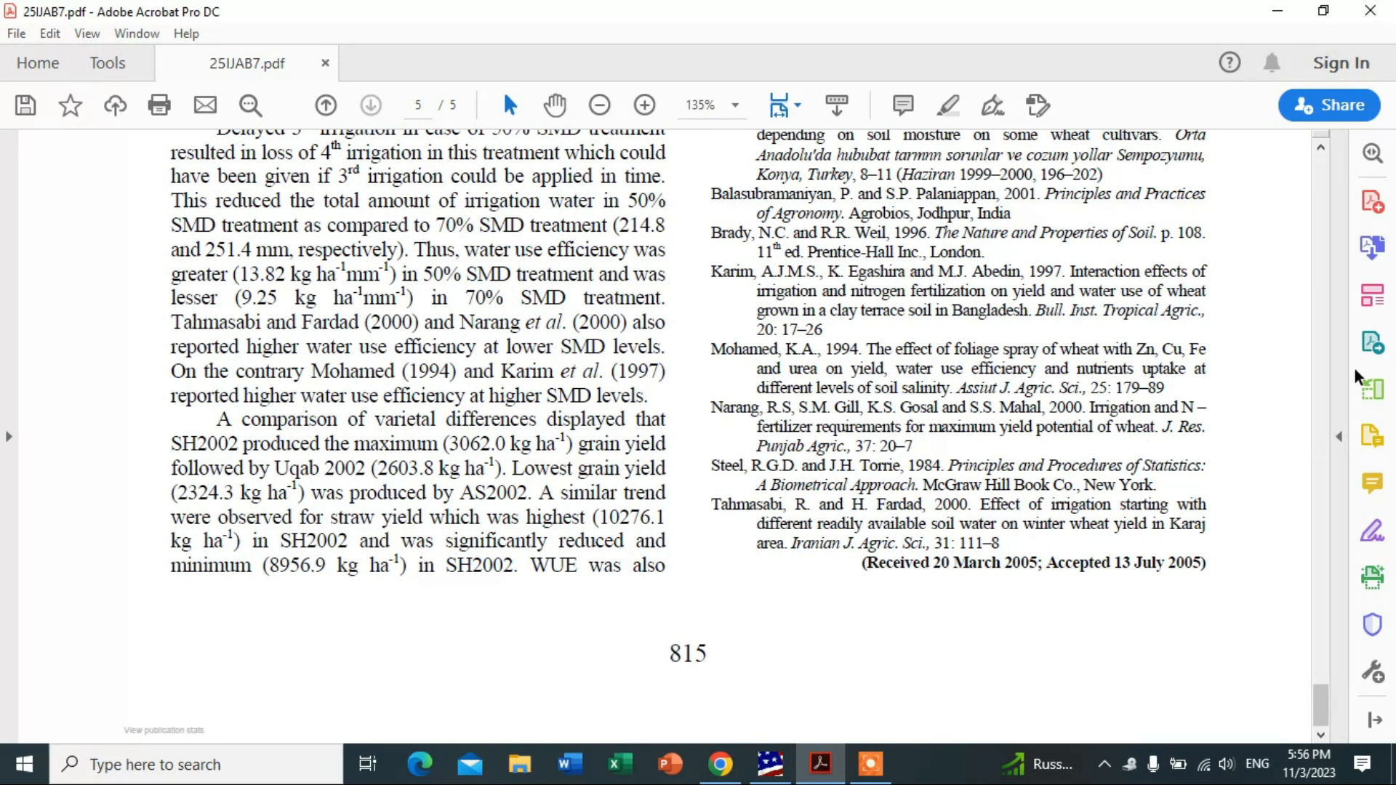
Start Fill & Sign for yourself and delete the previously saved signature and initials.
left_click(1372, 535)
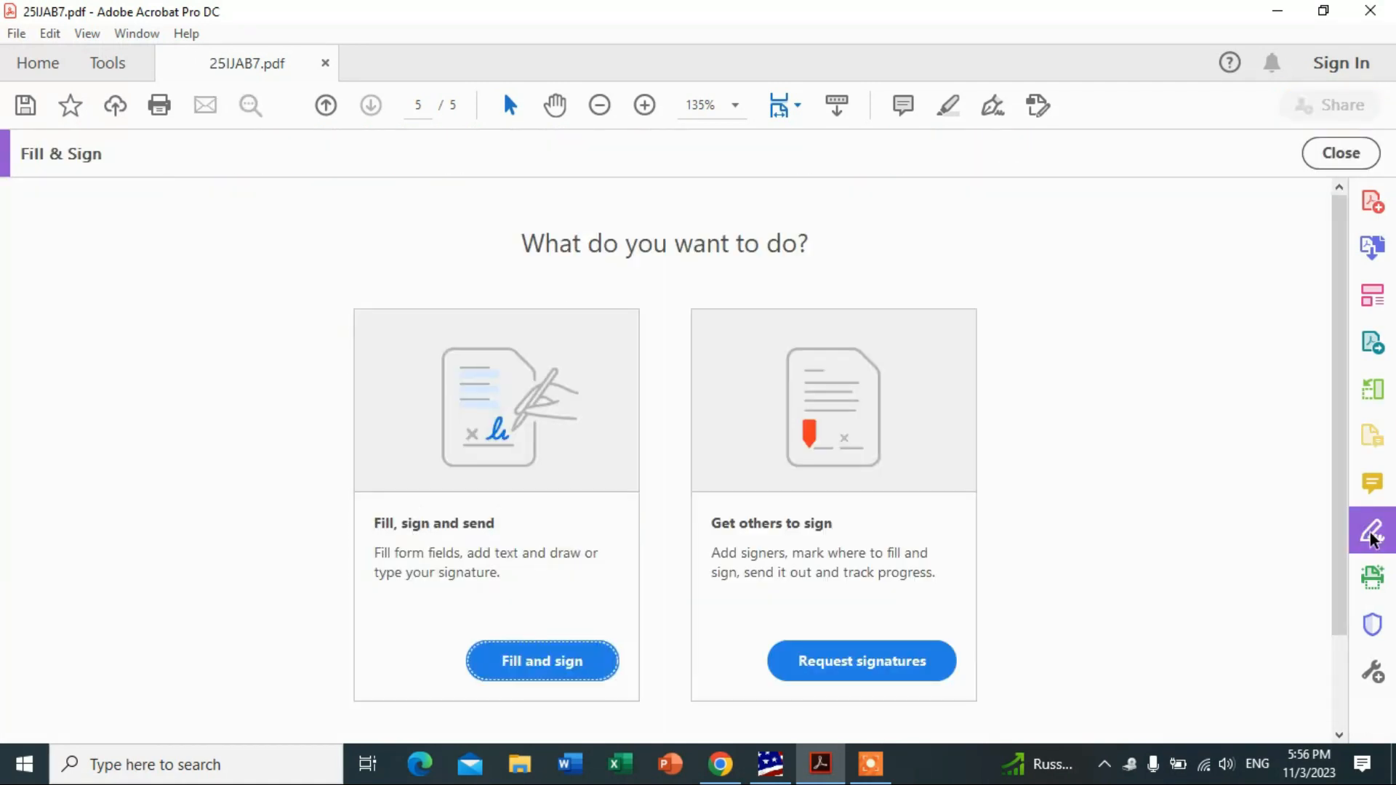
left_click(551, 675)
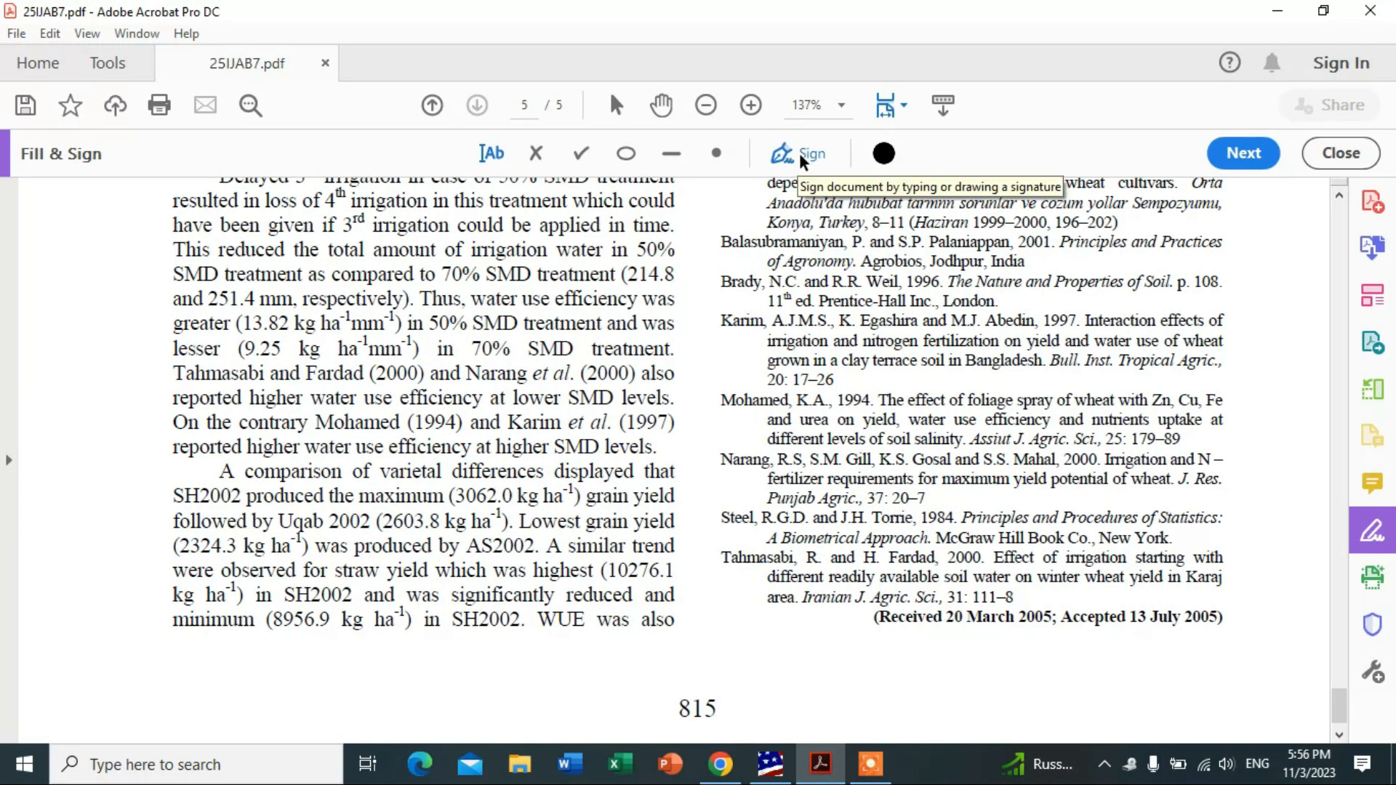
left_click(803, 159)
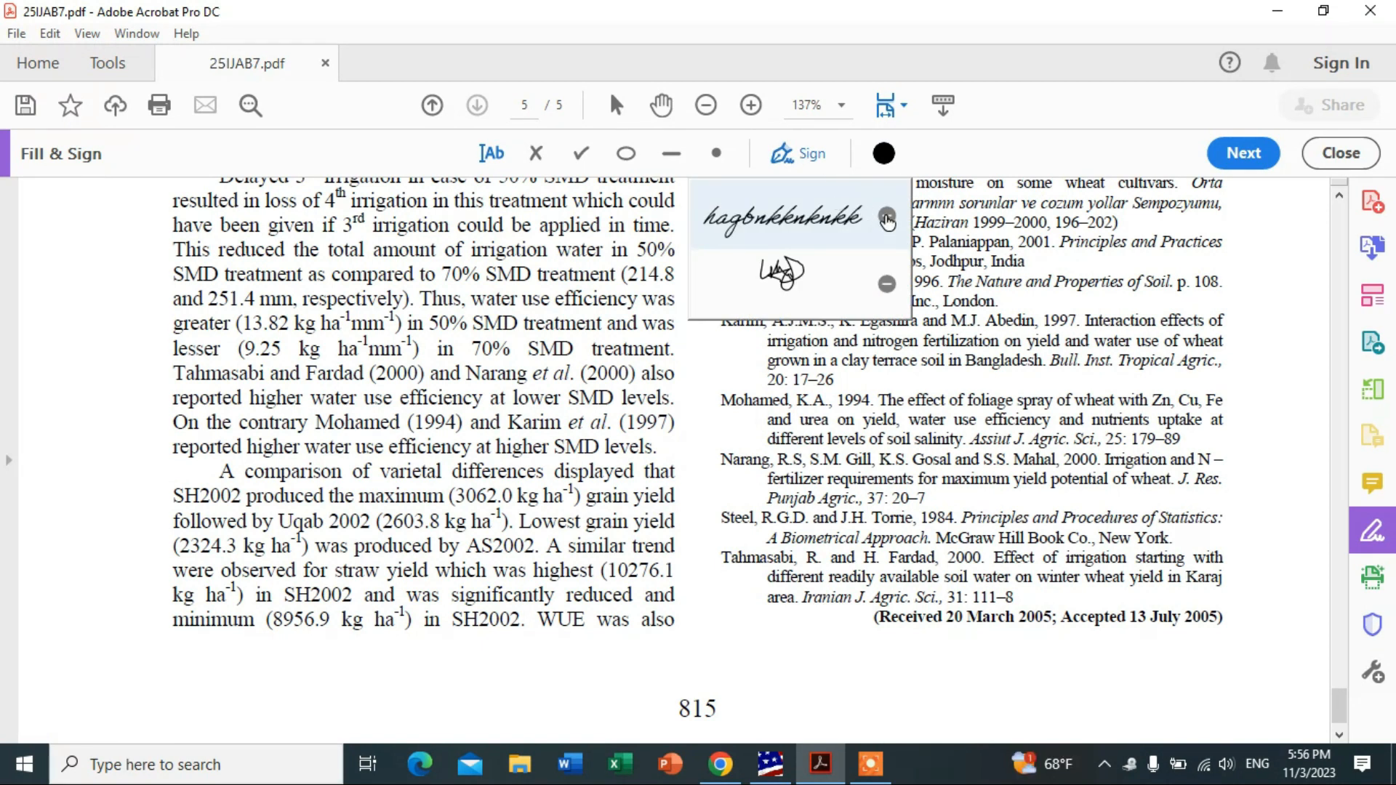
left_click(887, 218)
left_click(887, 218)
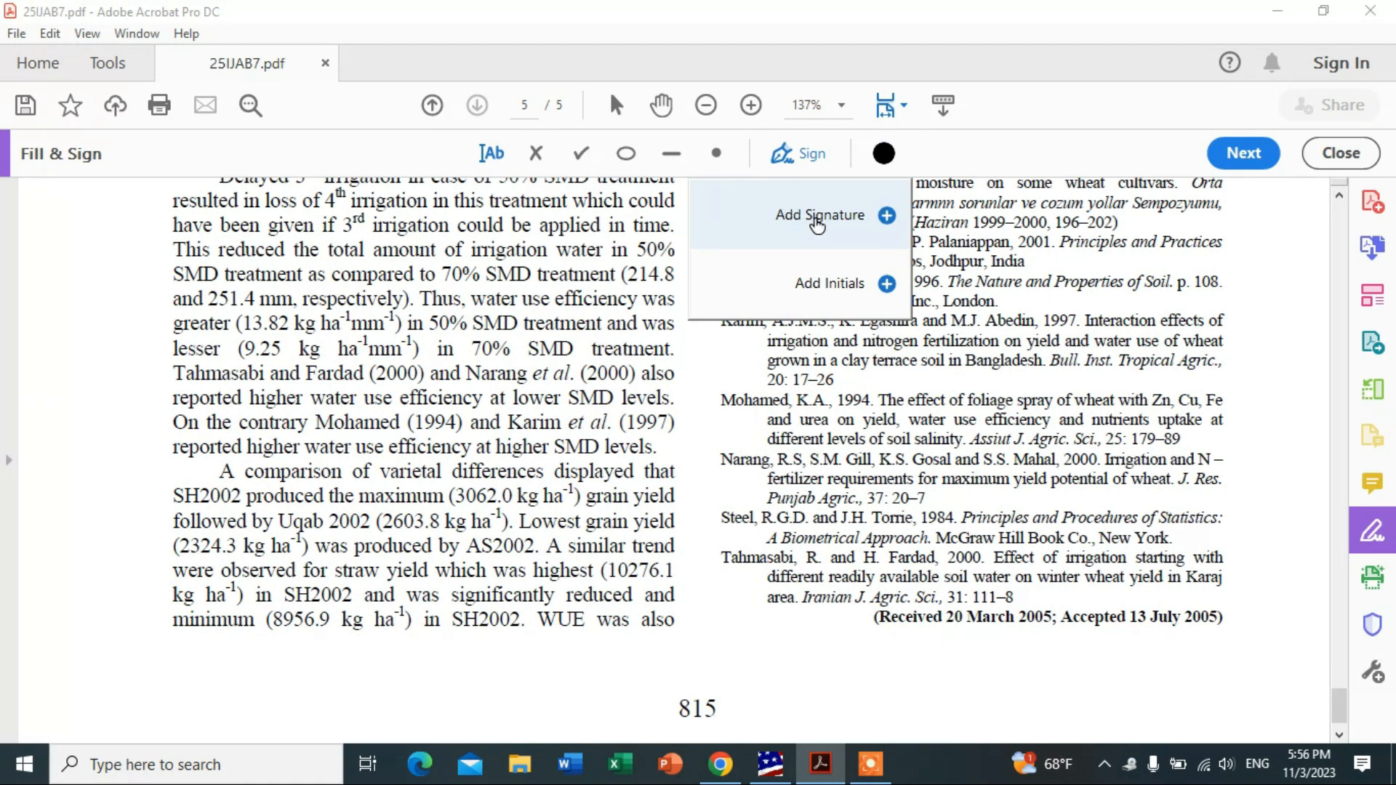
Create a new typed signature with the signer's full name in the adobe-hand-c style.
left_click(842, 216)
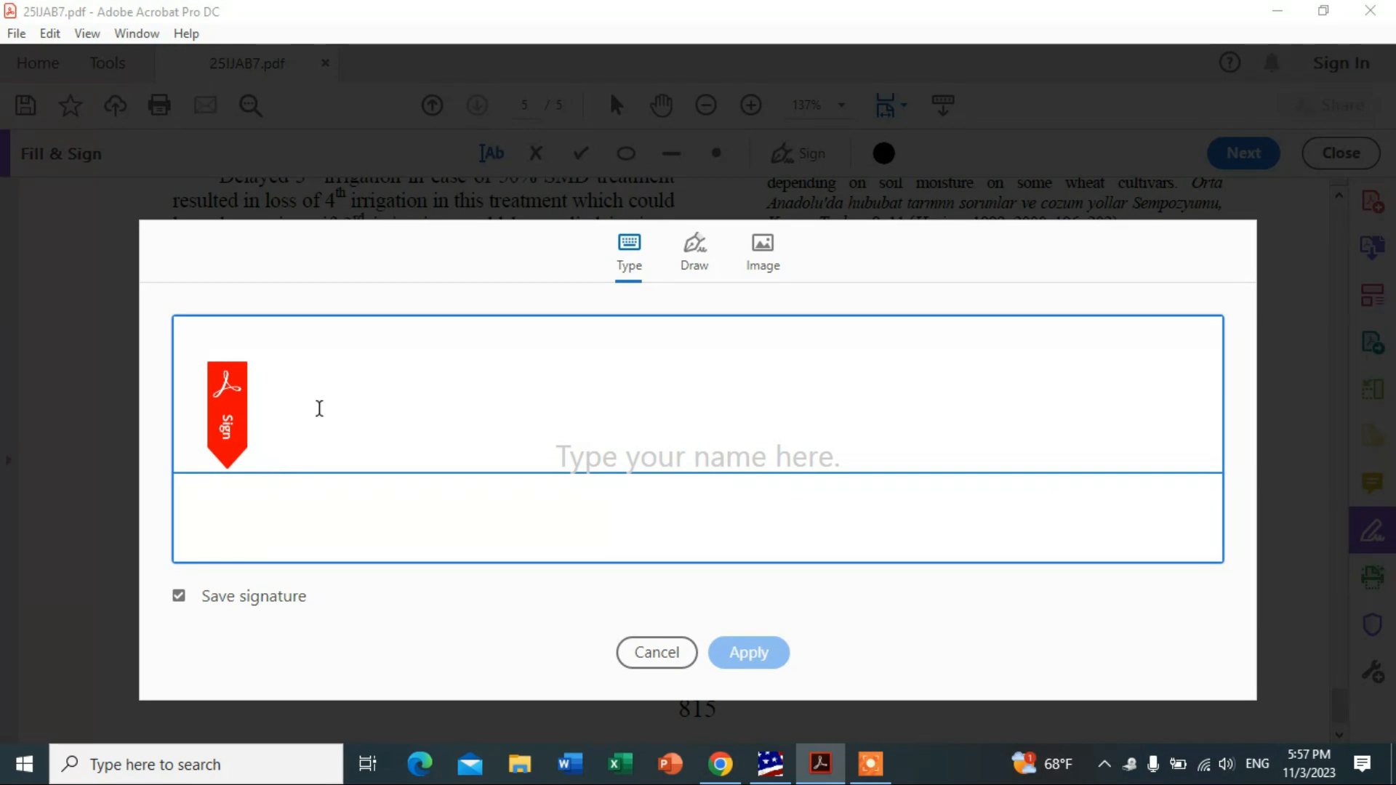
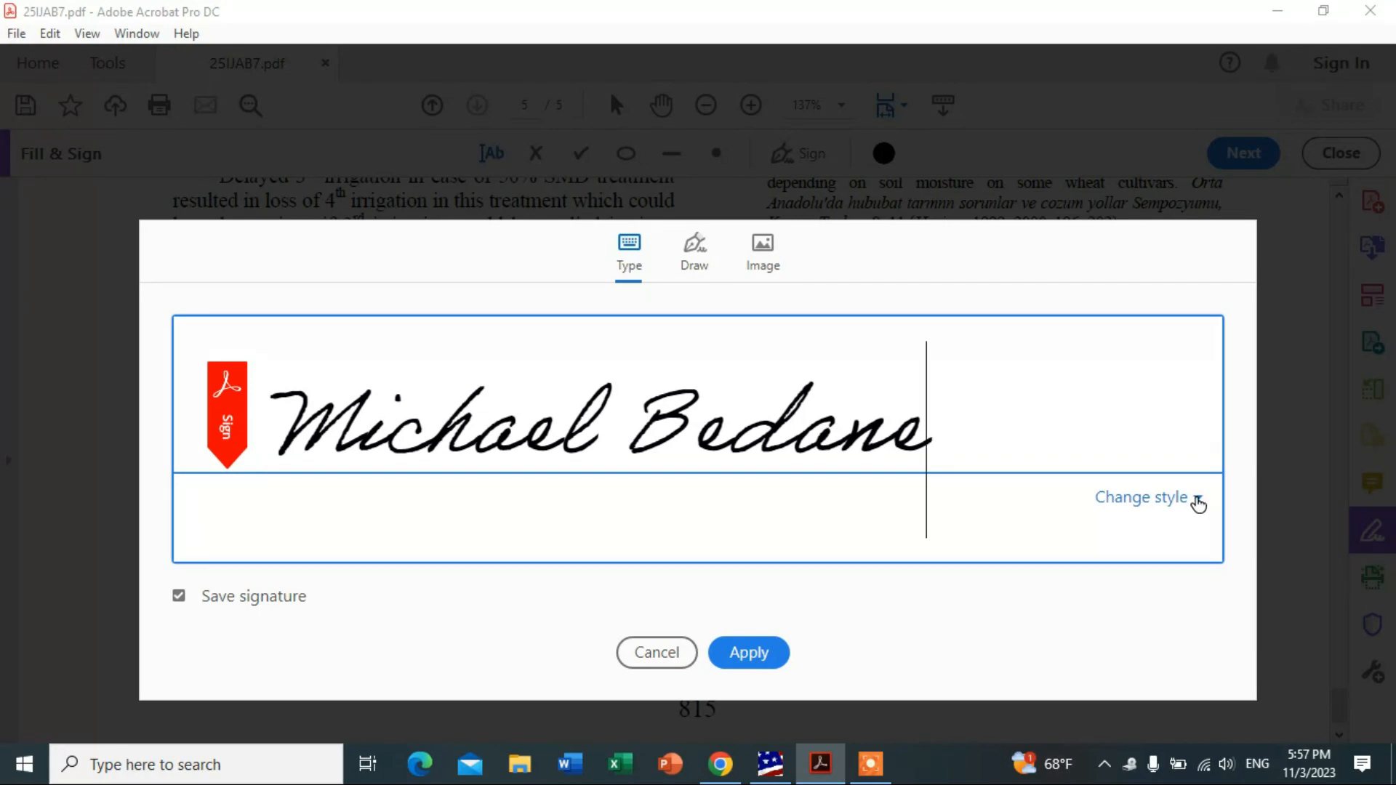
left_click(1198, 501)
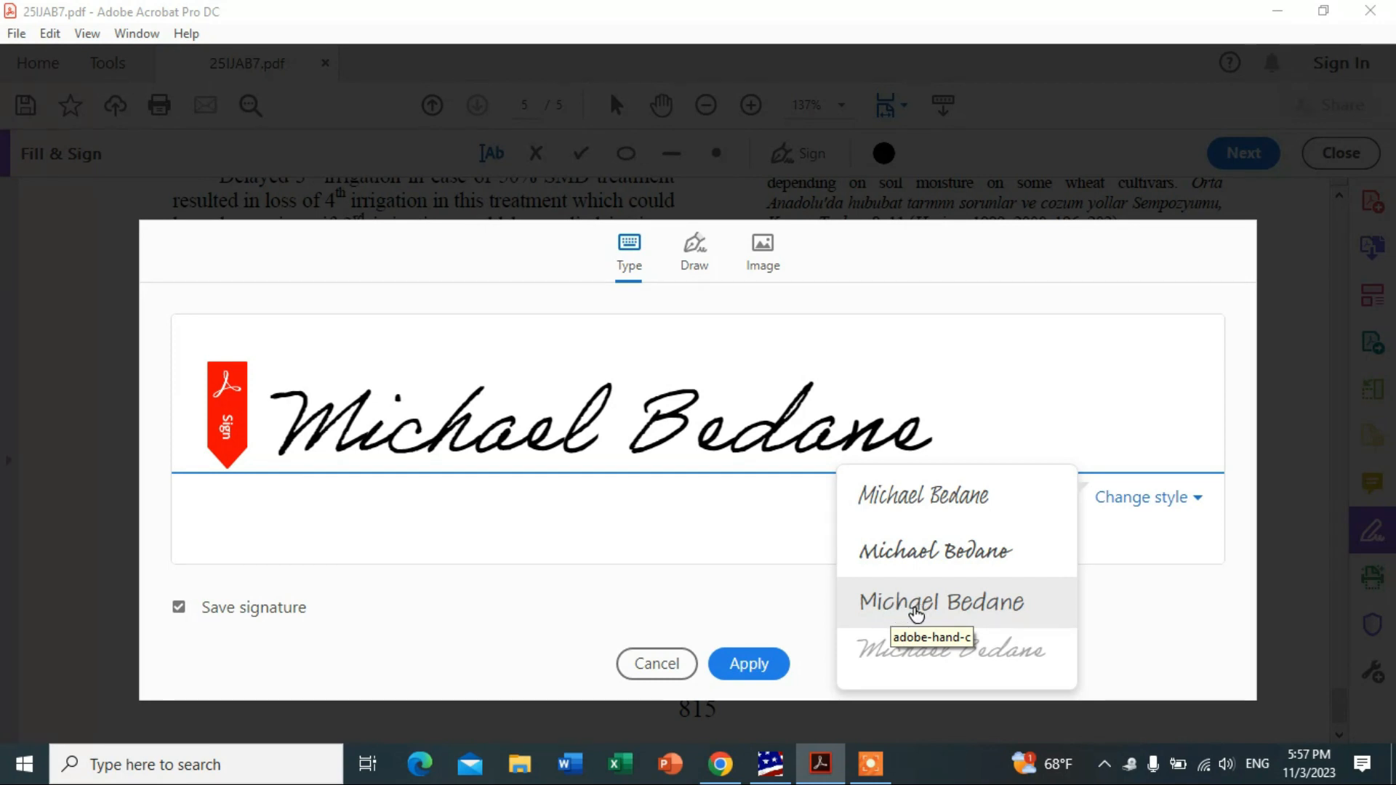
left_click(924, 609)
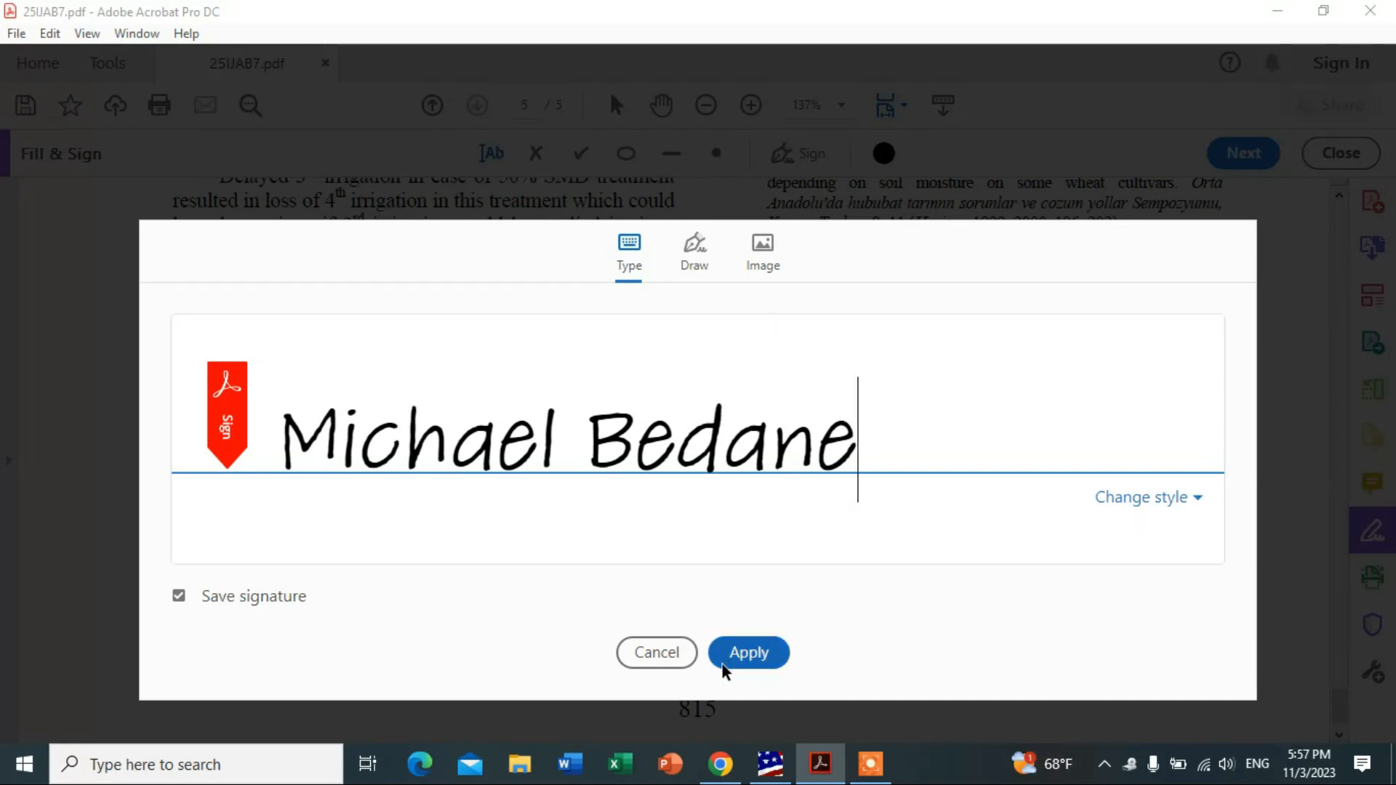
Apply the signature and place it below the left-column text on page 815, above the page number.
left_click(763, 662)
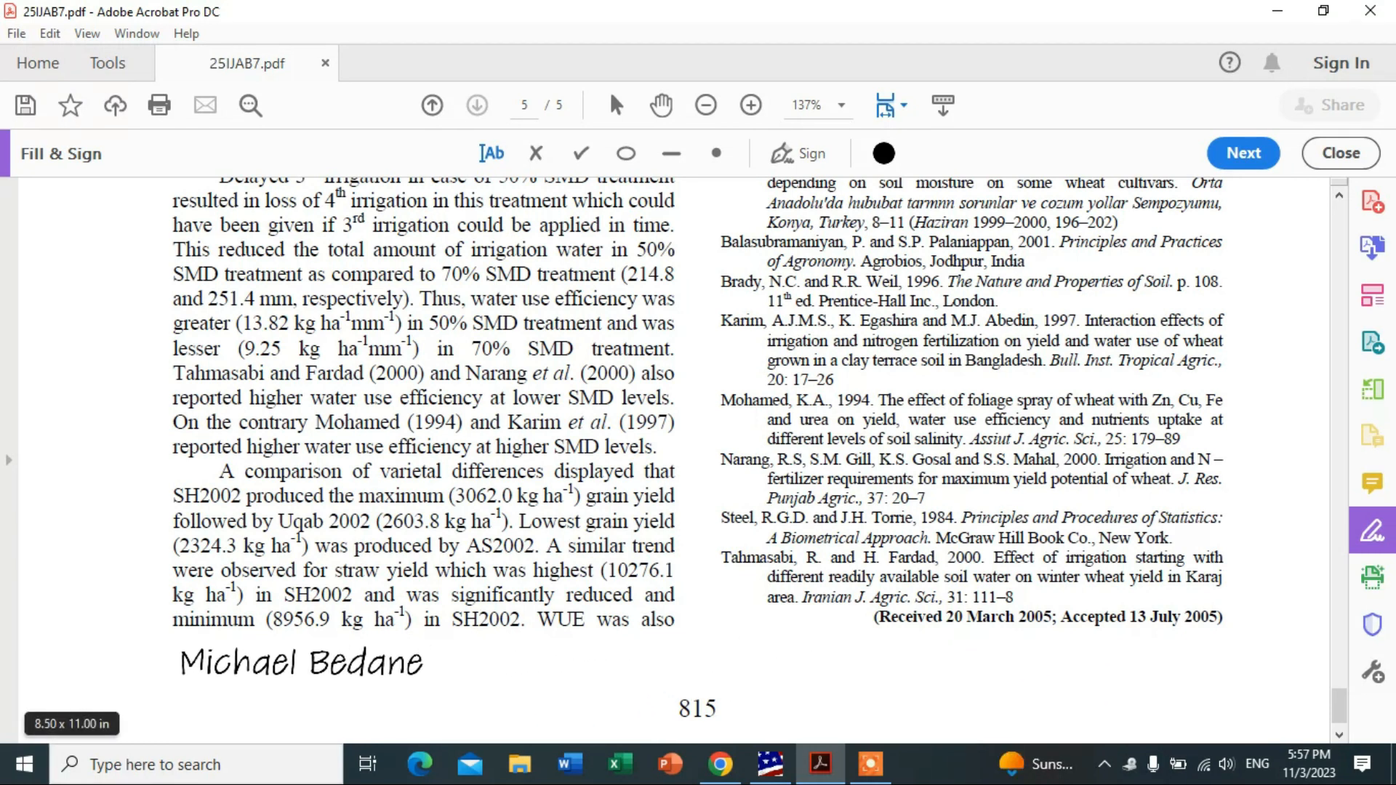
left_click(420, 655)
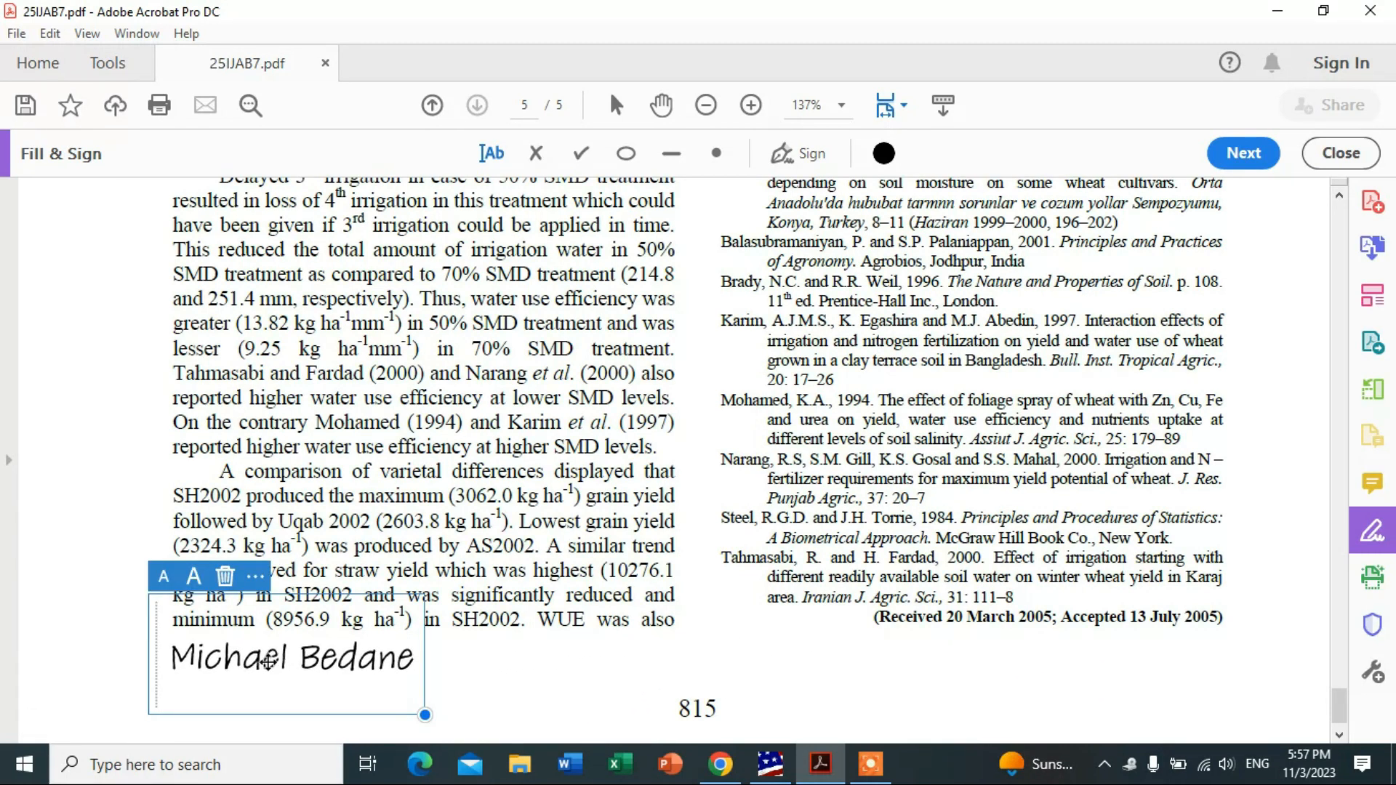
left_click(496, 684)
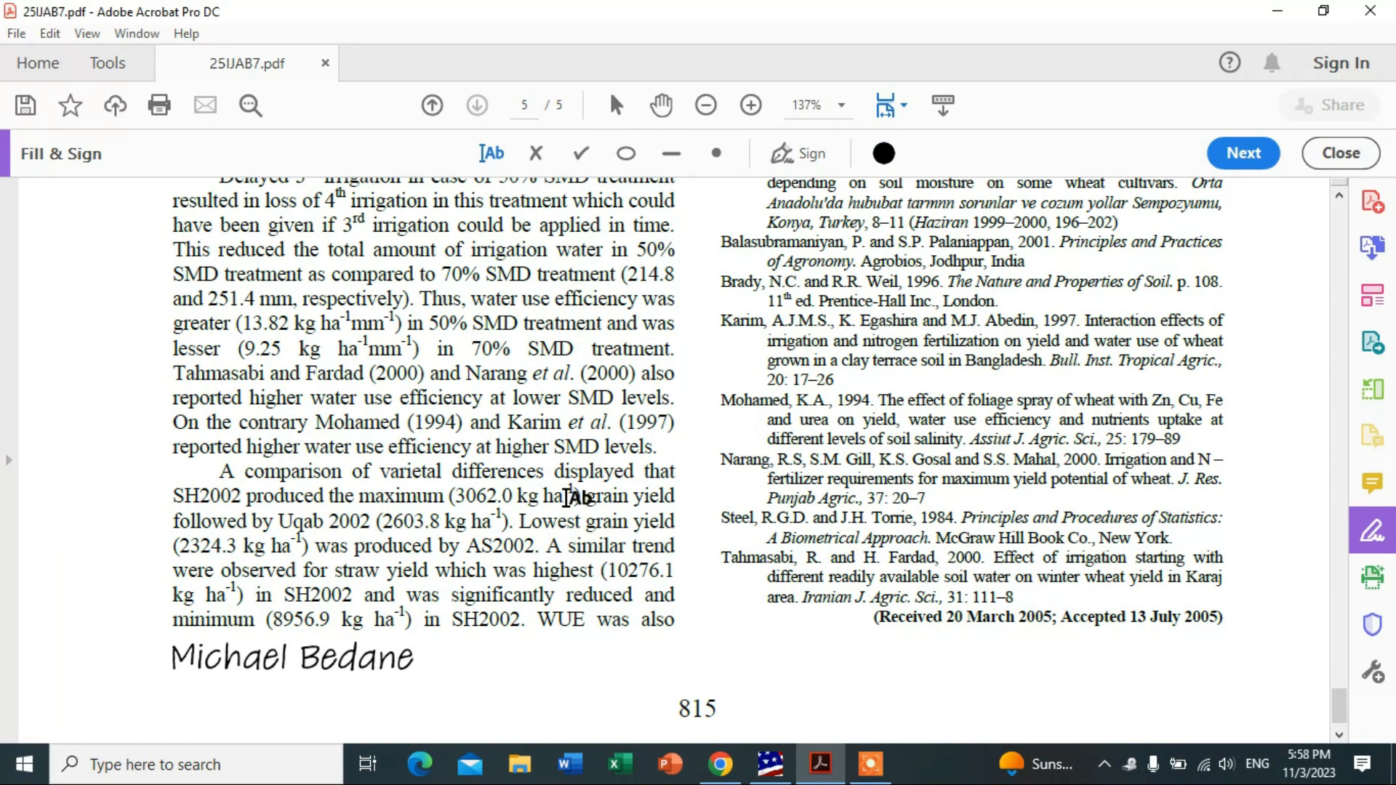
Create new hand-drawn initials from the Sign menu and apply them.
left_click(795, 162)
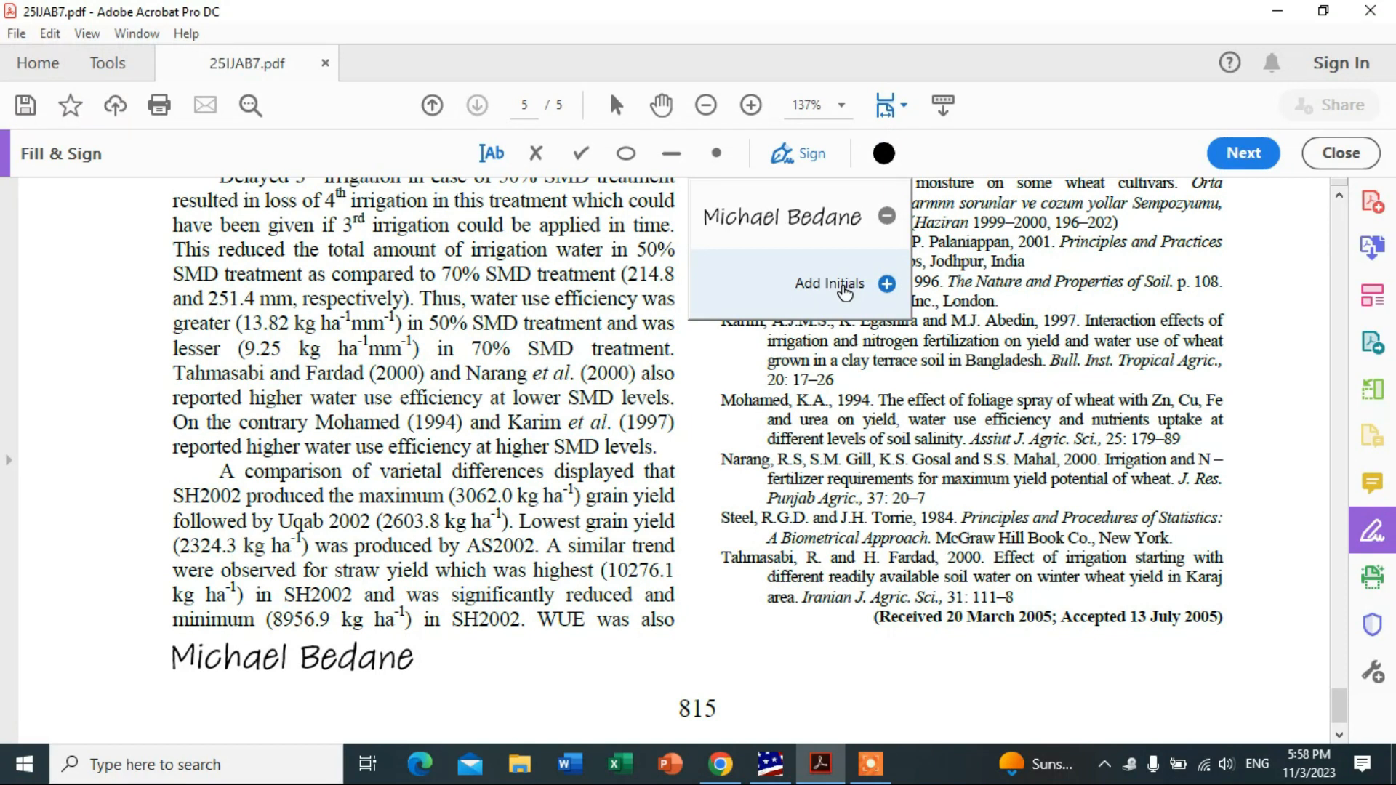
left_click(844, 285)
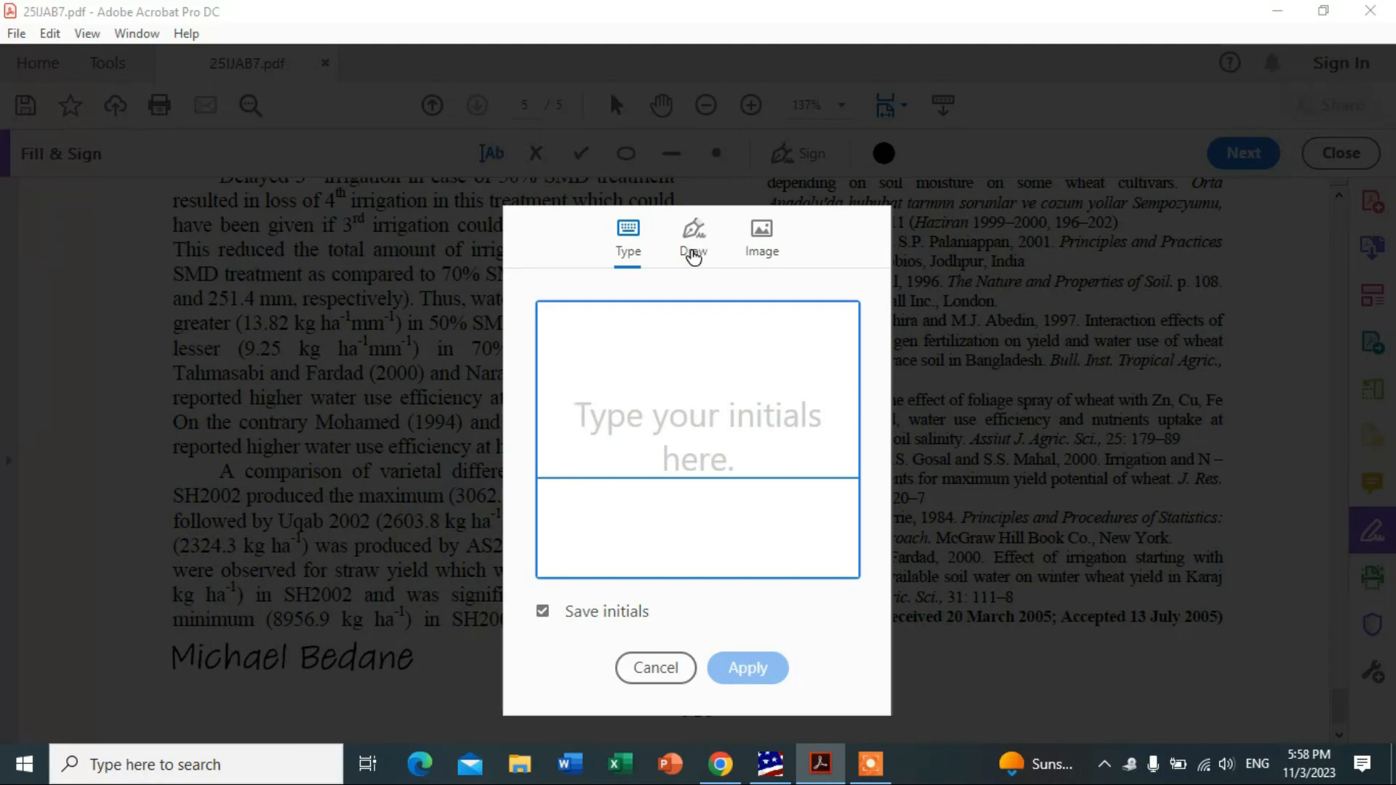
left_click(695, 252)
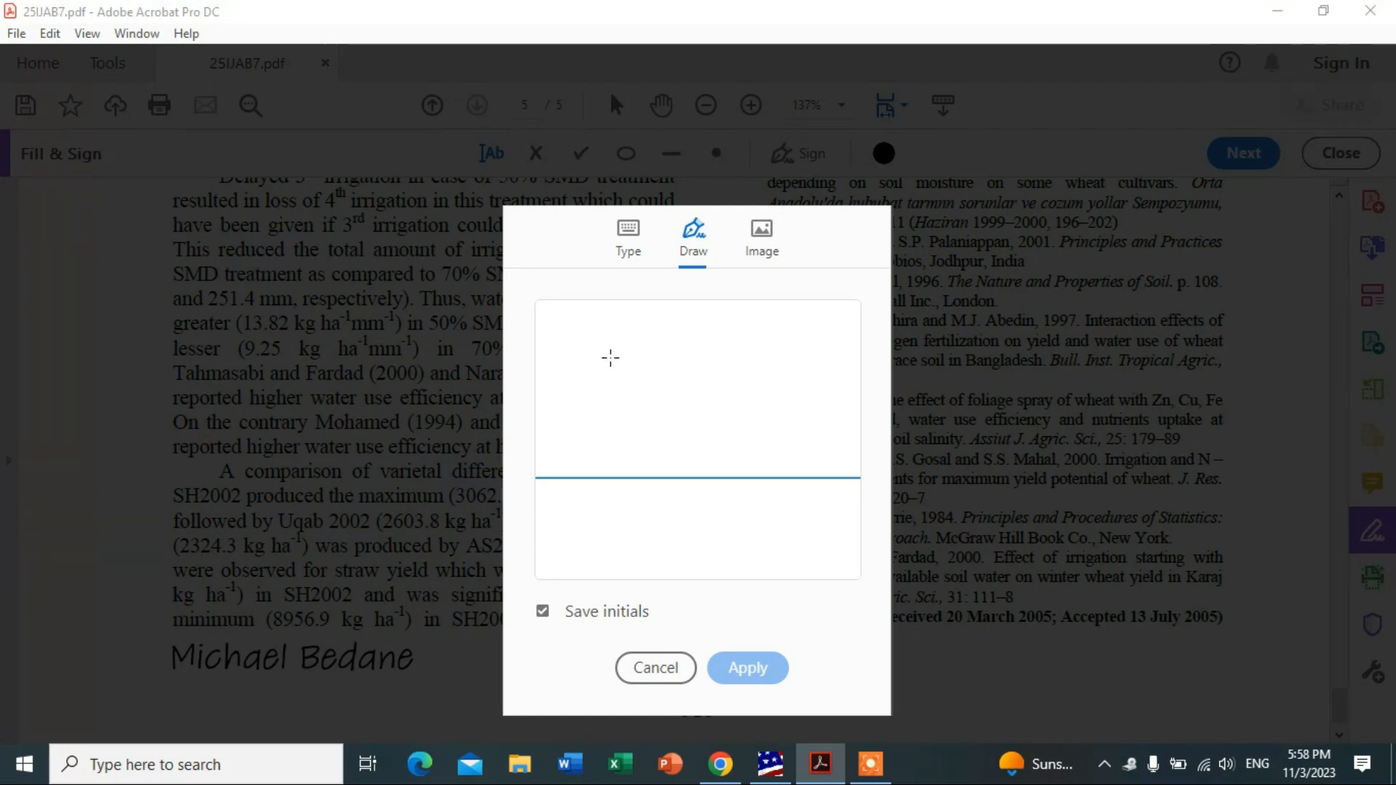
mouse_move(610, 357)
left_mouse_down()
mouse_move(658, 328)
mouse_move(688, 380)
mouse_move(829, 364)
mouse_move(764, 320)
mouse_move(704, 442)
left_mouse_up()
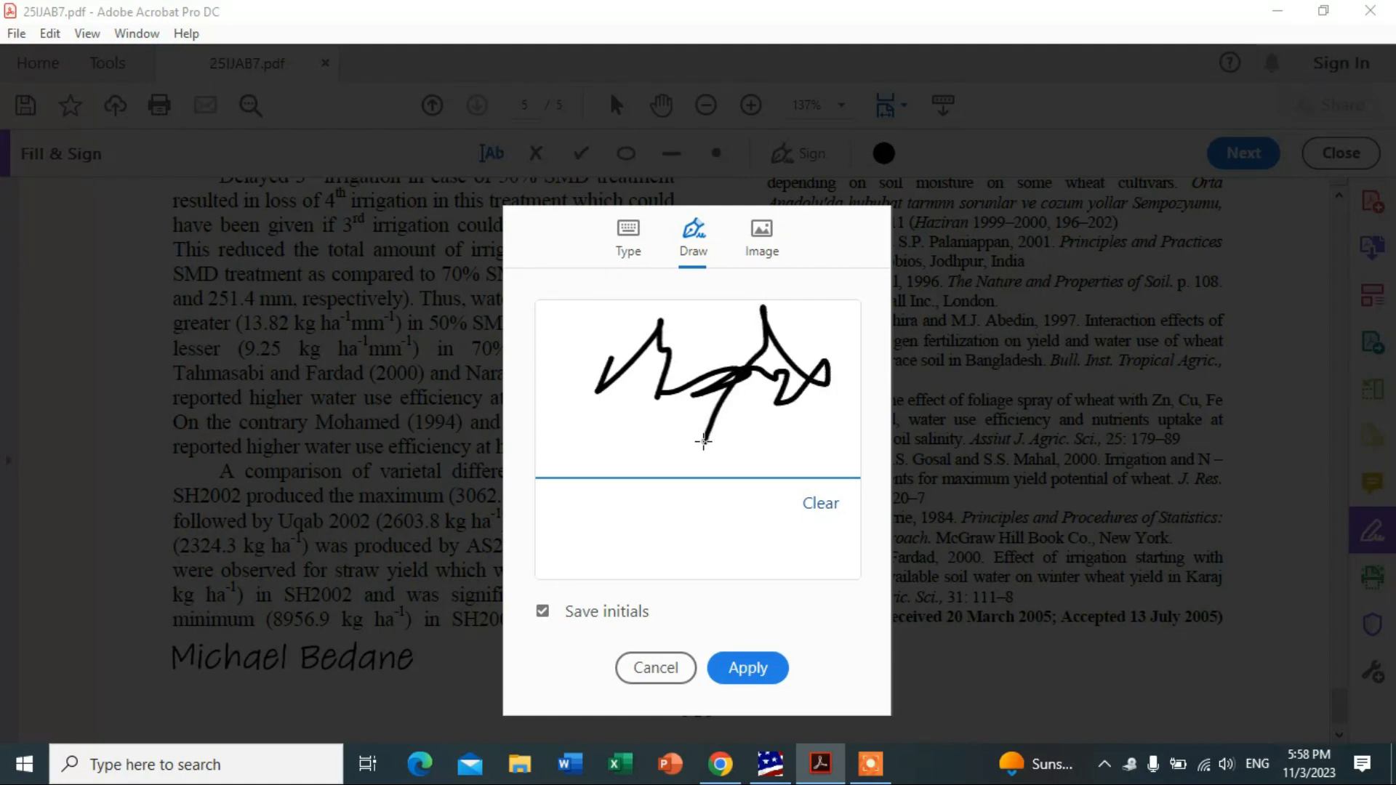
left_click(749, 669)
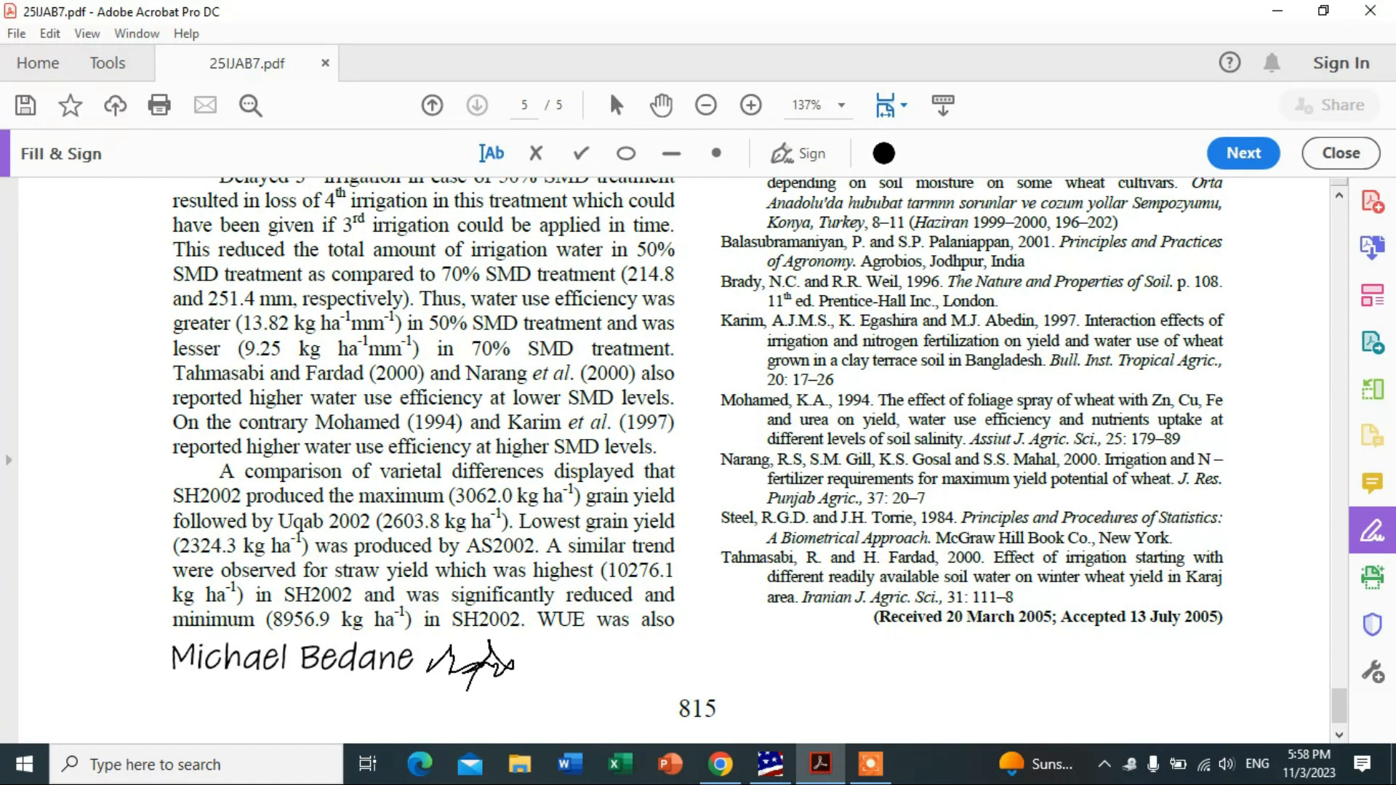
Place the drawn initials after the typed name and enlarge them slightly.
left_click(469, 665)
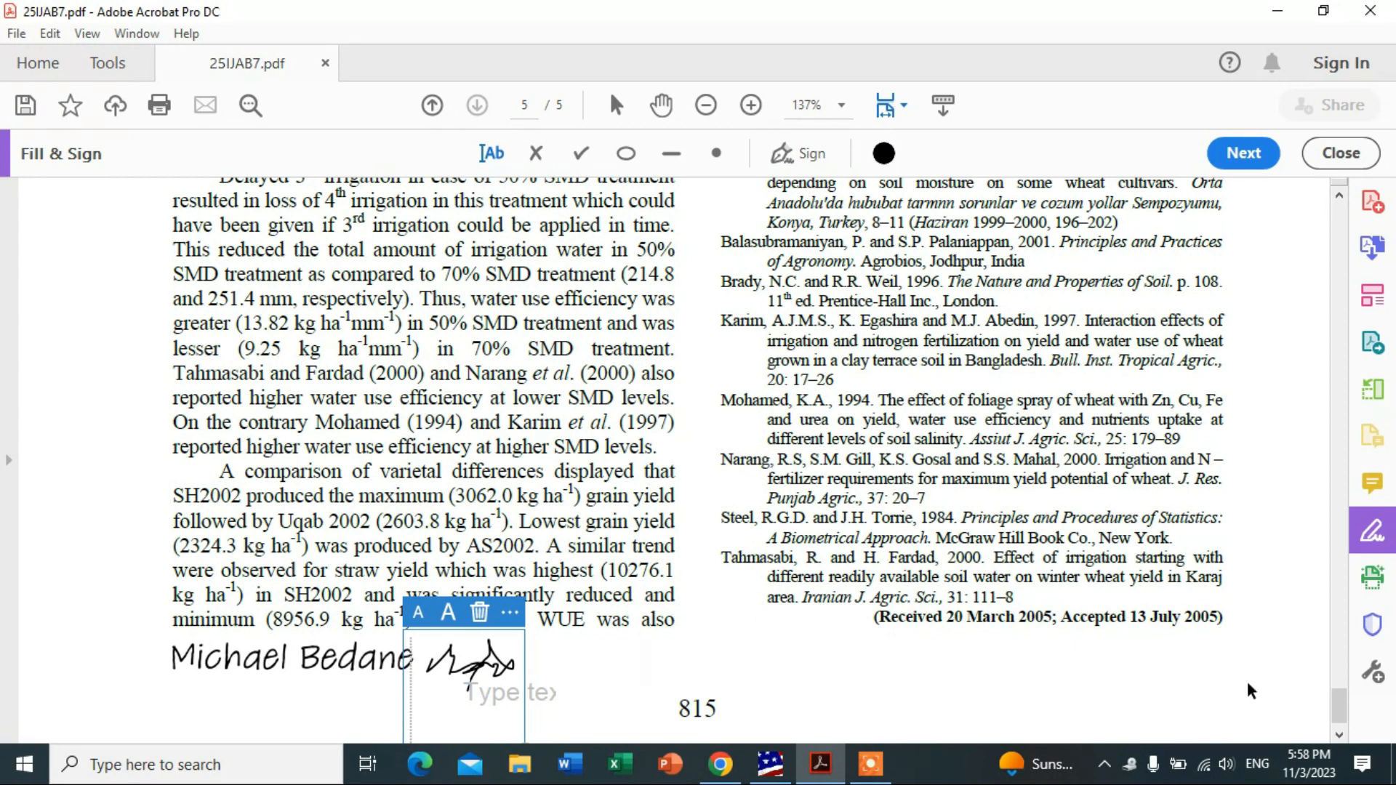
left_click(1341, 735)
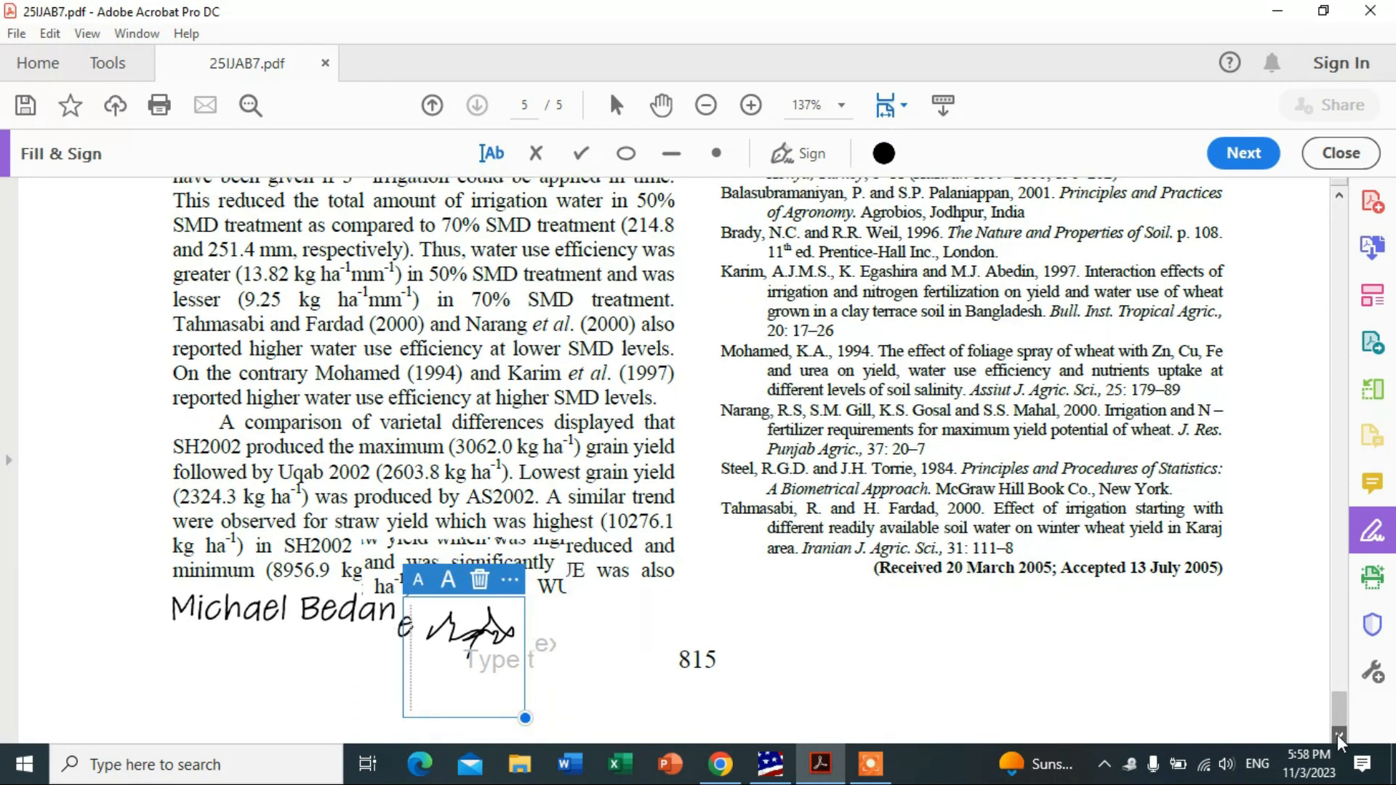
left_click(1340, 736)
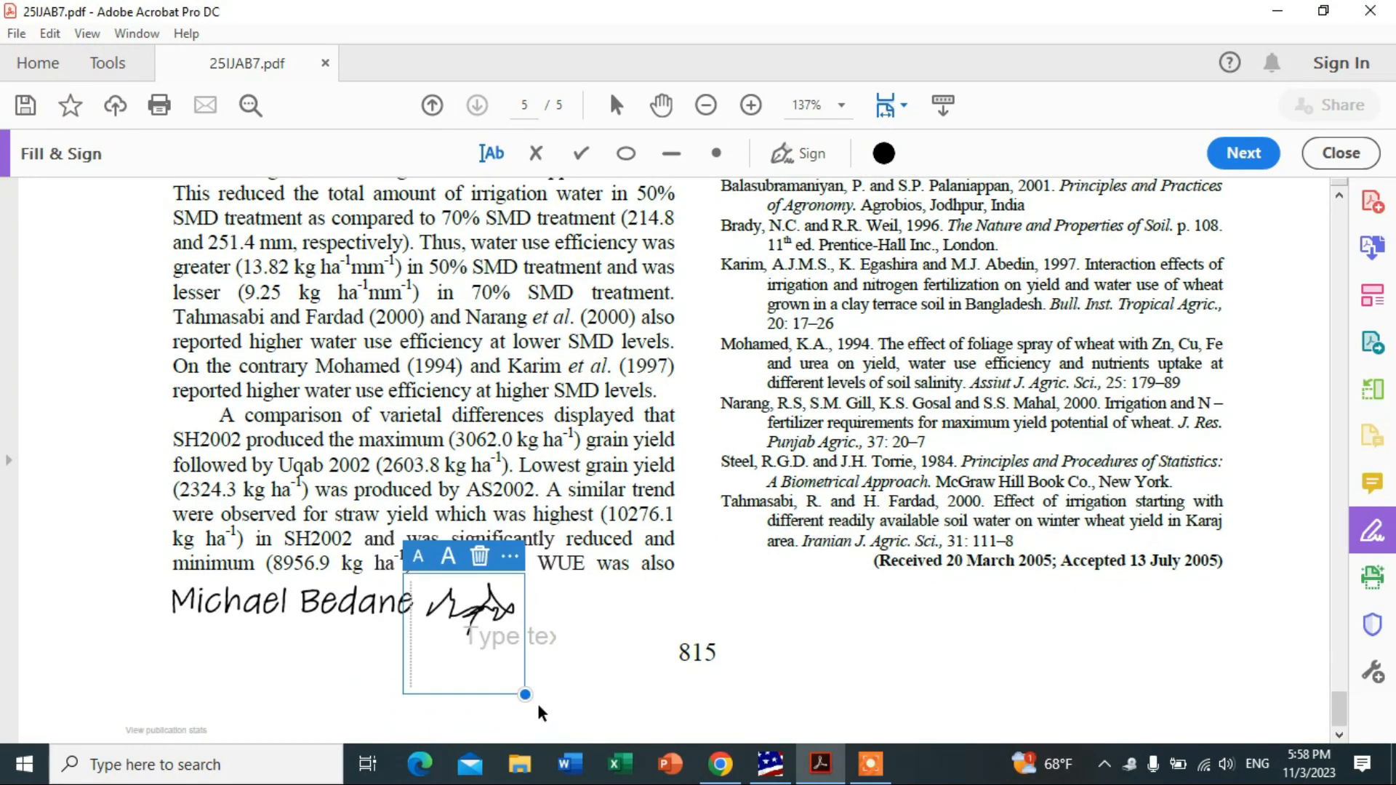
mouse_move(525, 694)
left_mouse_down()
mouse_move(658, 730)
mouse_move(553, 662)
mouse_move(495, 598)
left_mouse_up()
mouse_move(512, 582)
left_mouse_down()
mouse_move(577, 657)
mouse_move(507, 671)
mouse_move(552, 691)
left_mouse_up()
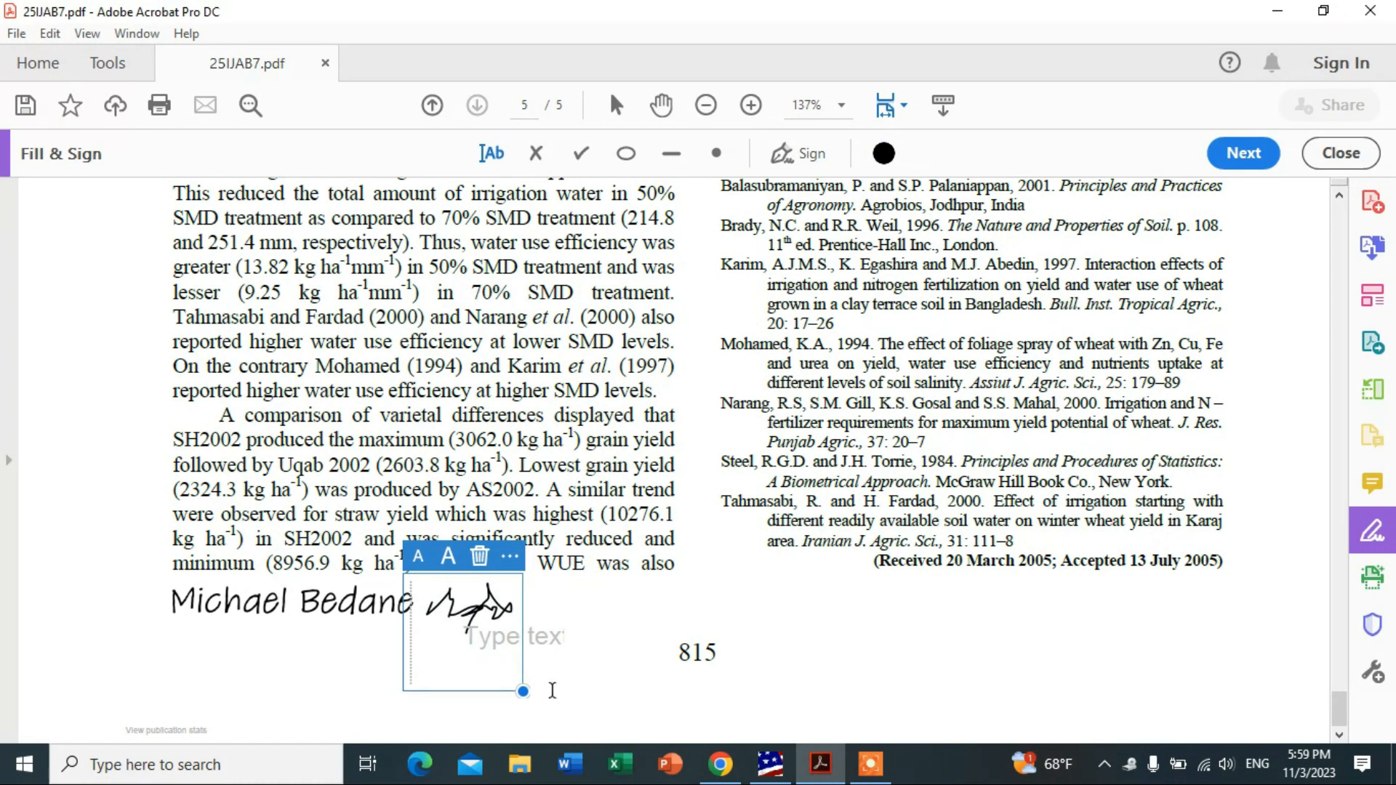
Nudge the initials slightly up and left so they sit right beside the name.
left_click(590, 634)
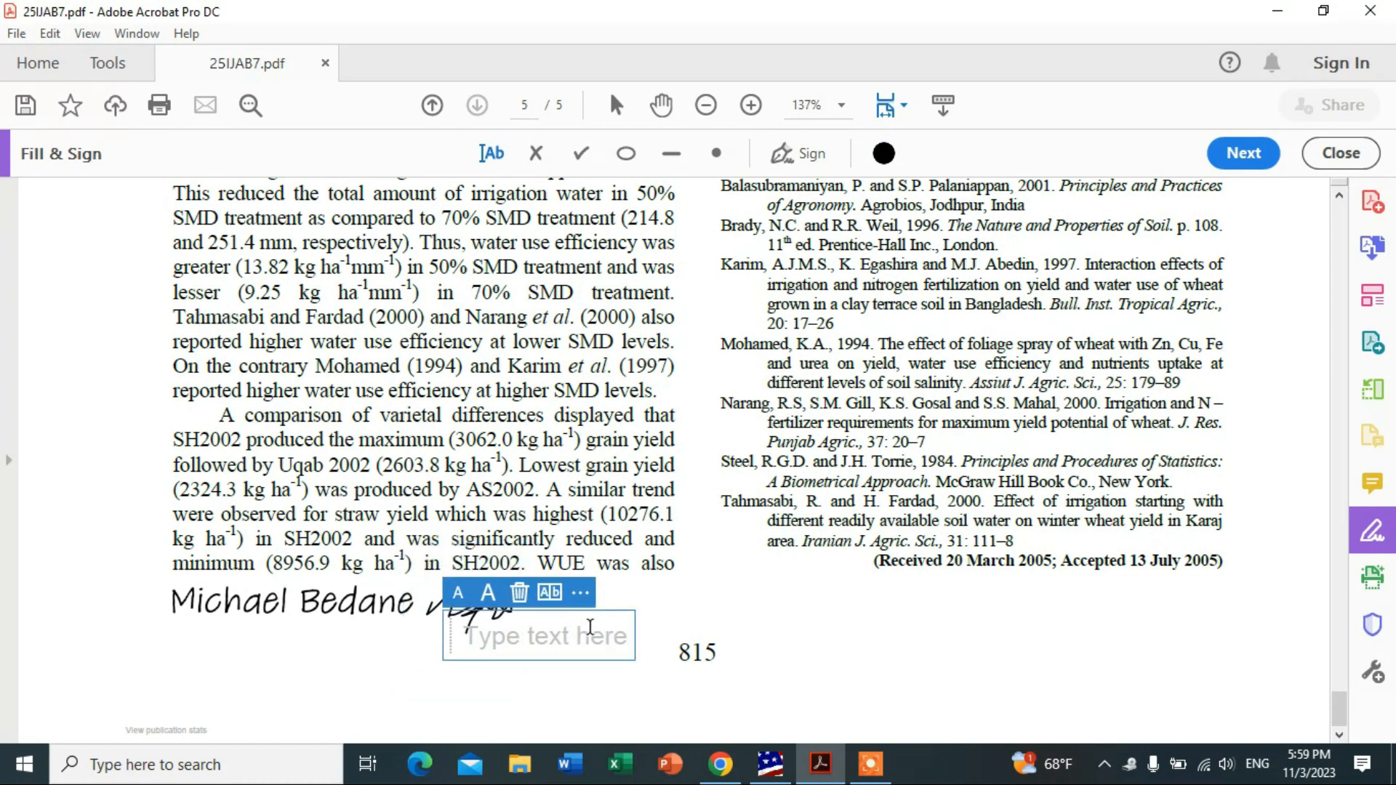
left_click(634, 542)
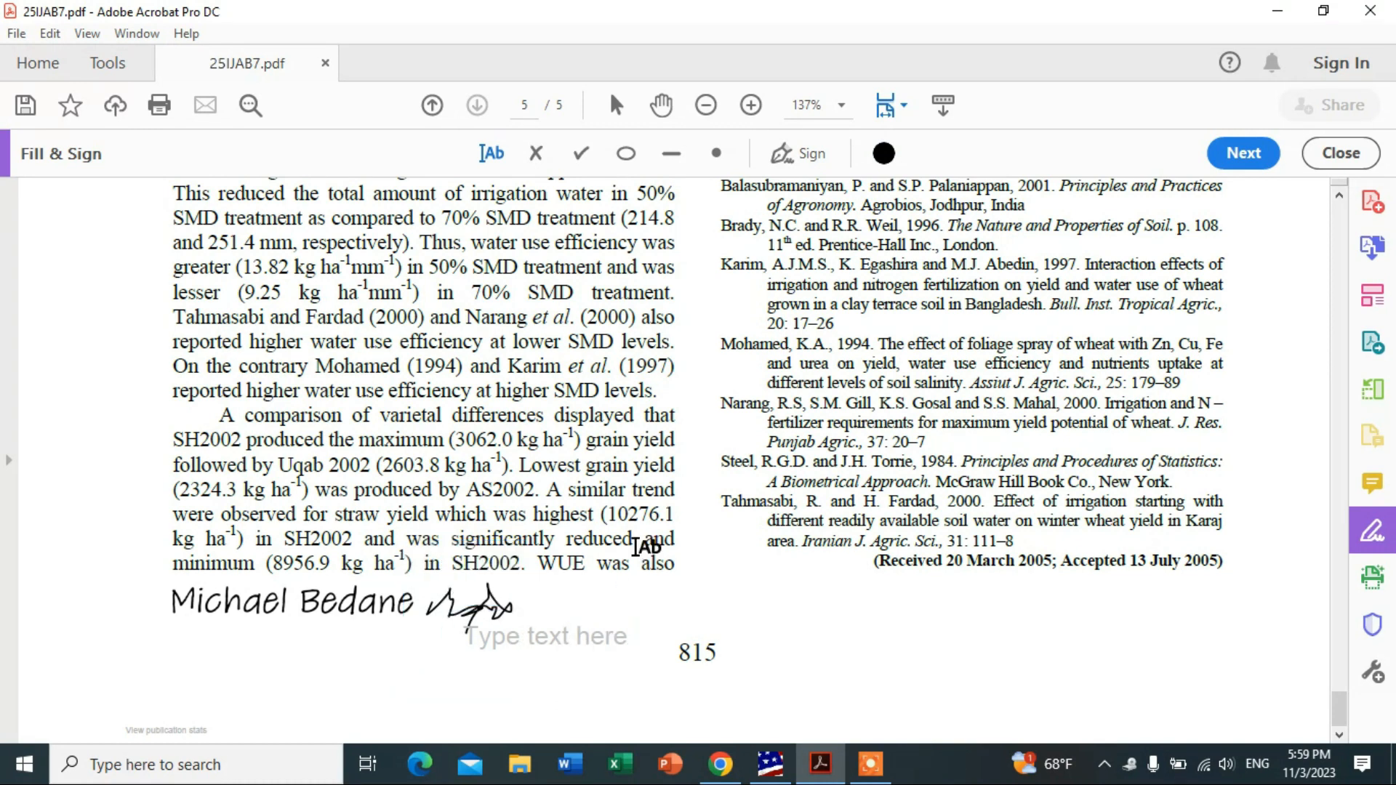
left_click(473, 610)
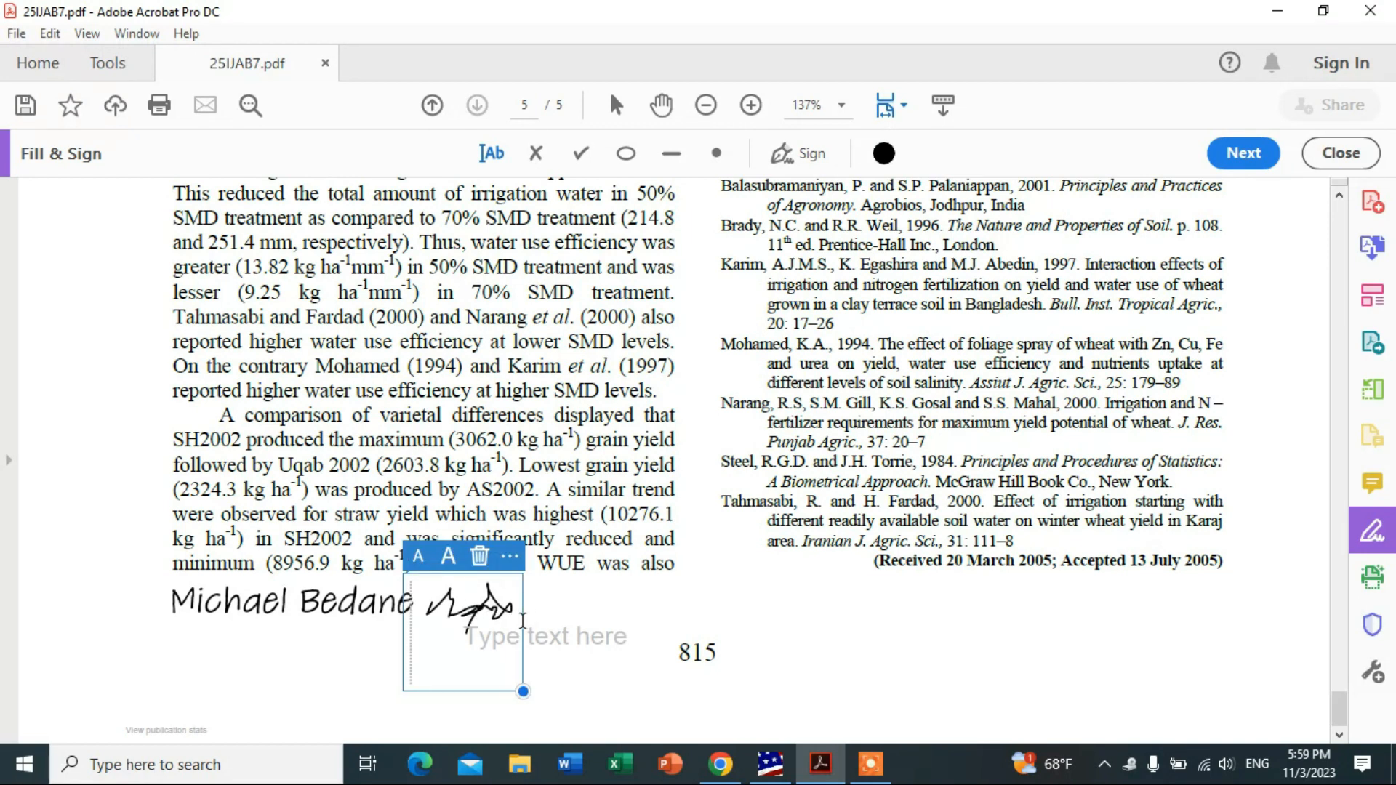
mouse_move(519, 620)
left_mouse_down()
mouse_move(613, 646)
mouse_move(584, 608)
mouse_move(524, 618)
left_mouse_up()
left_click(612, 605)
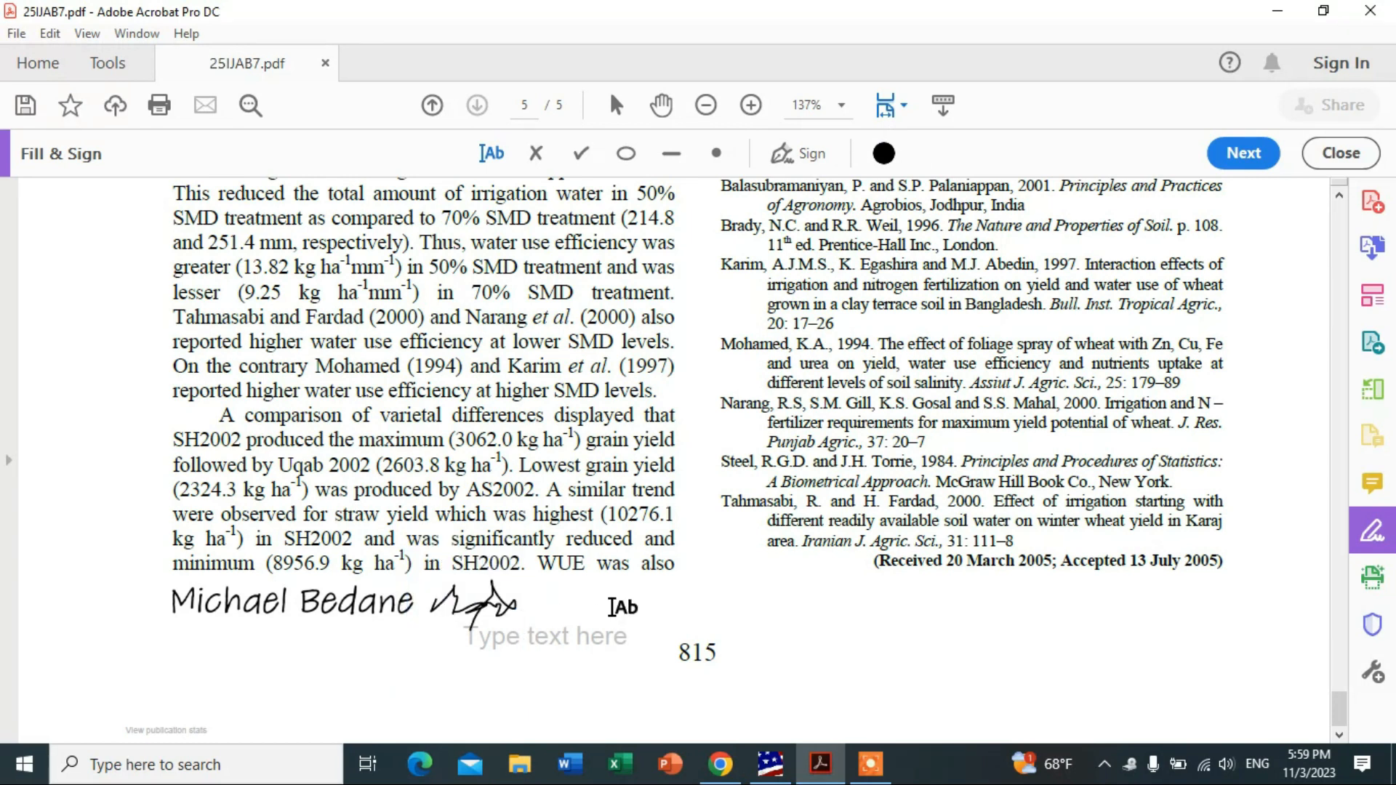
left_click(579, 634)
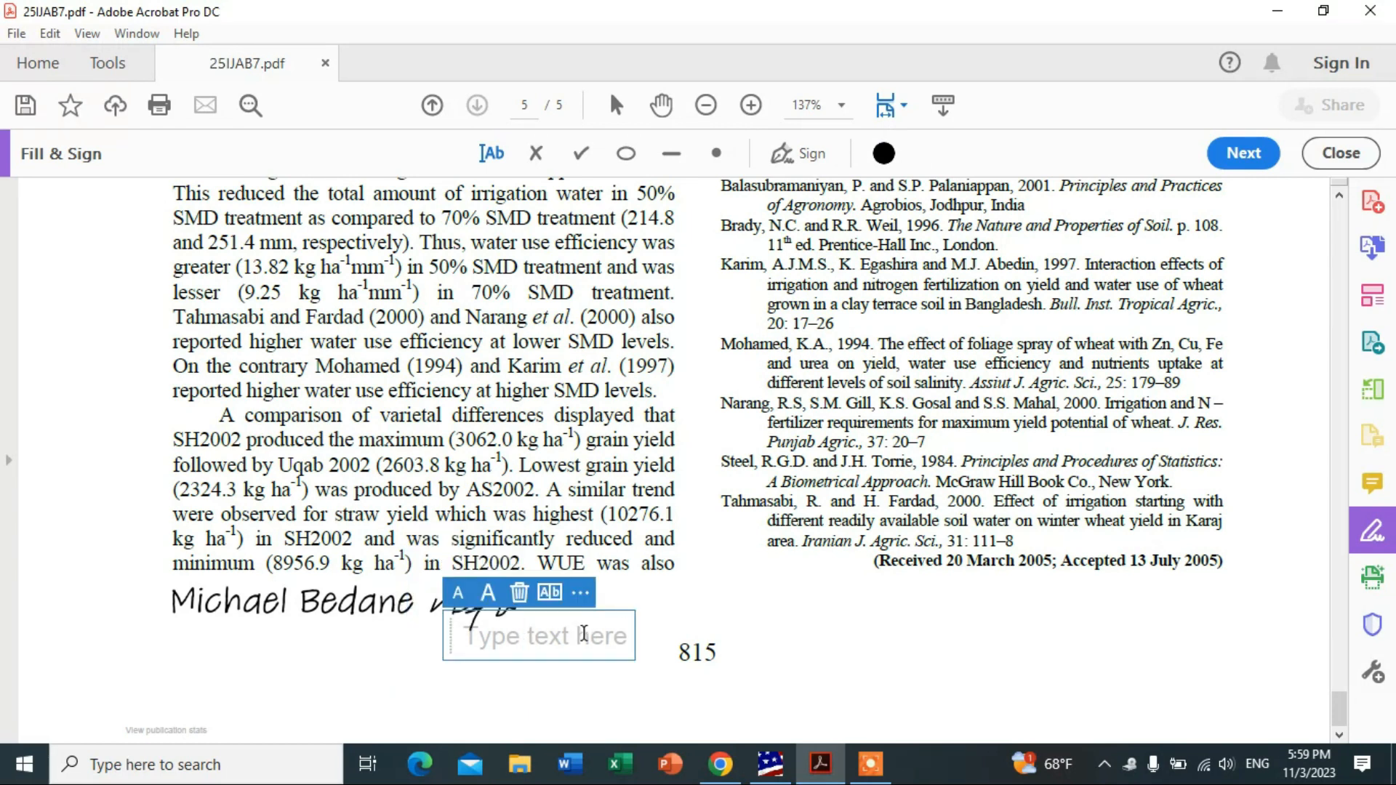
left_click(662, 617)
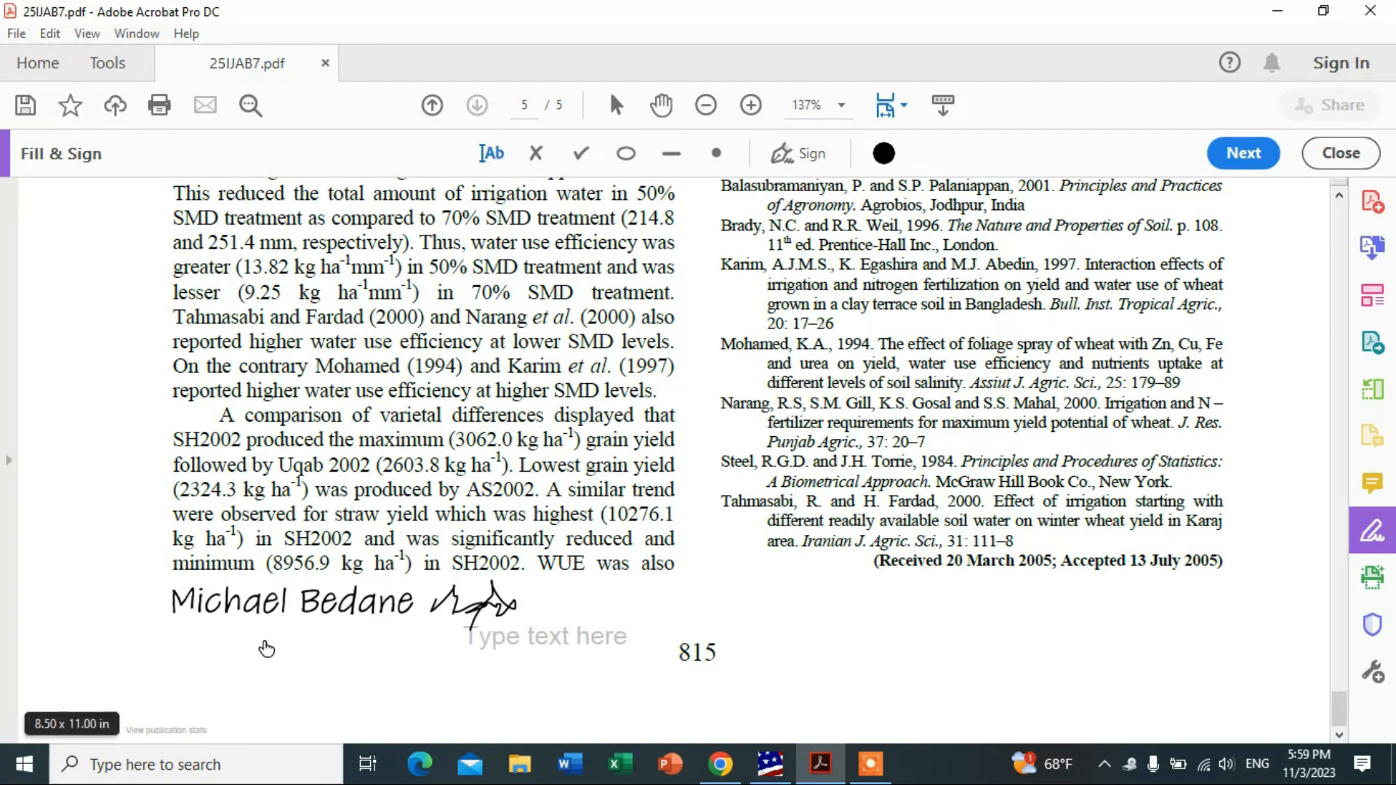
Add a text box below the name containing the date 20/02/2023.
left_click(230, 675)
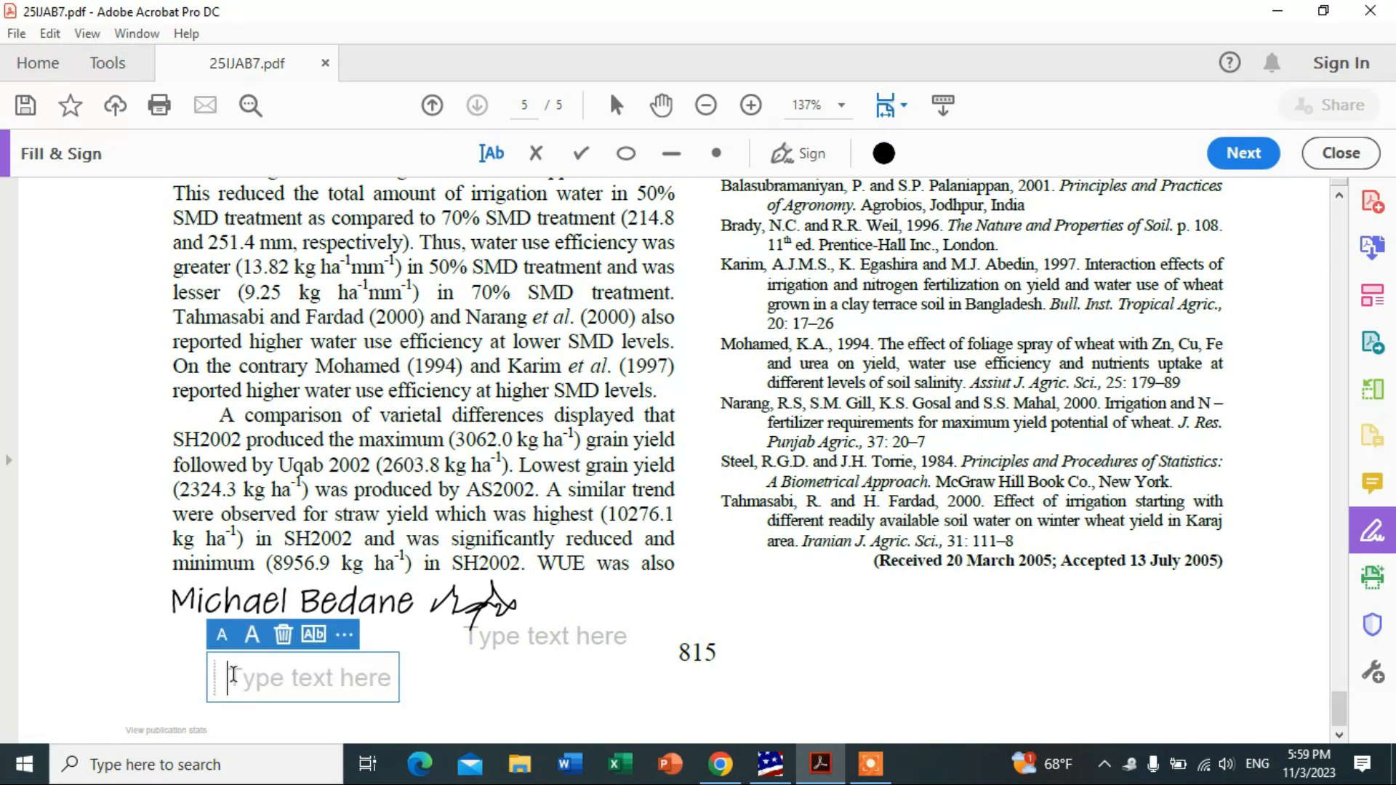
type("2")
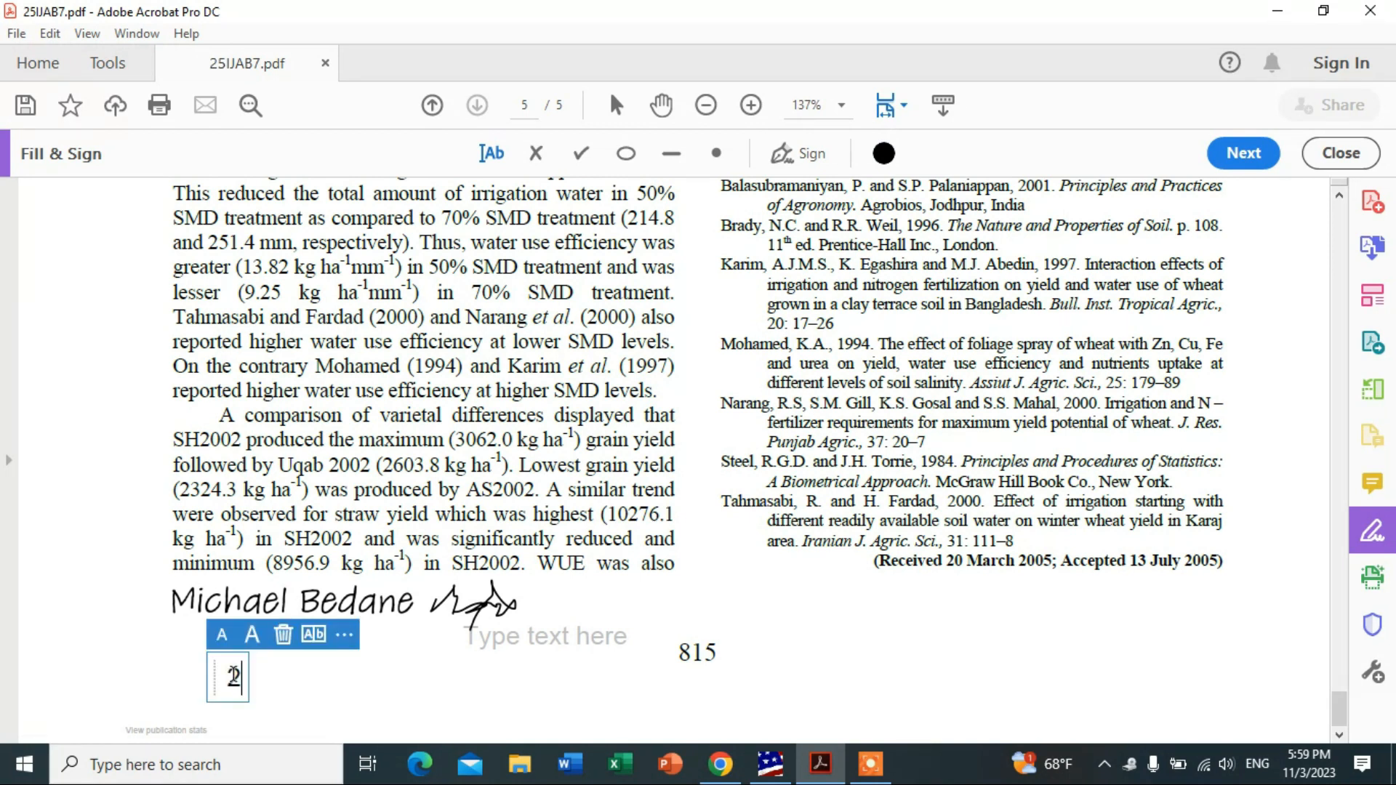
type("0/02")
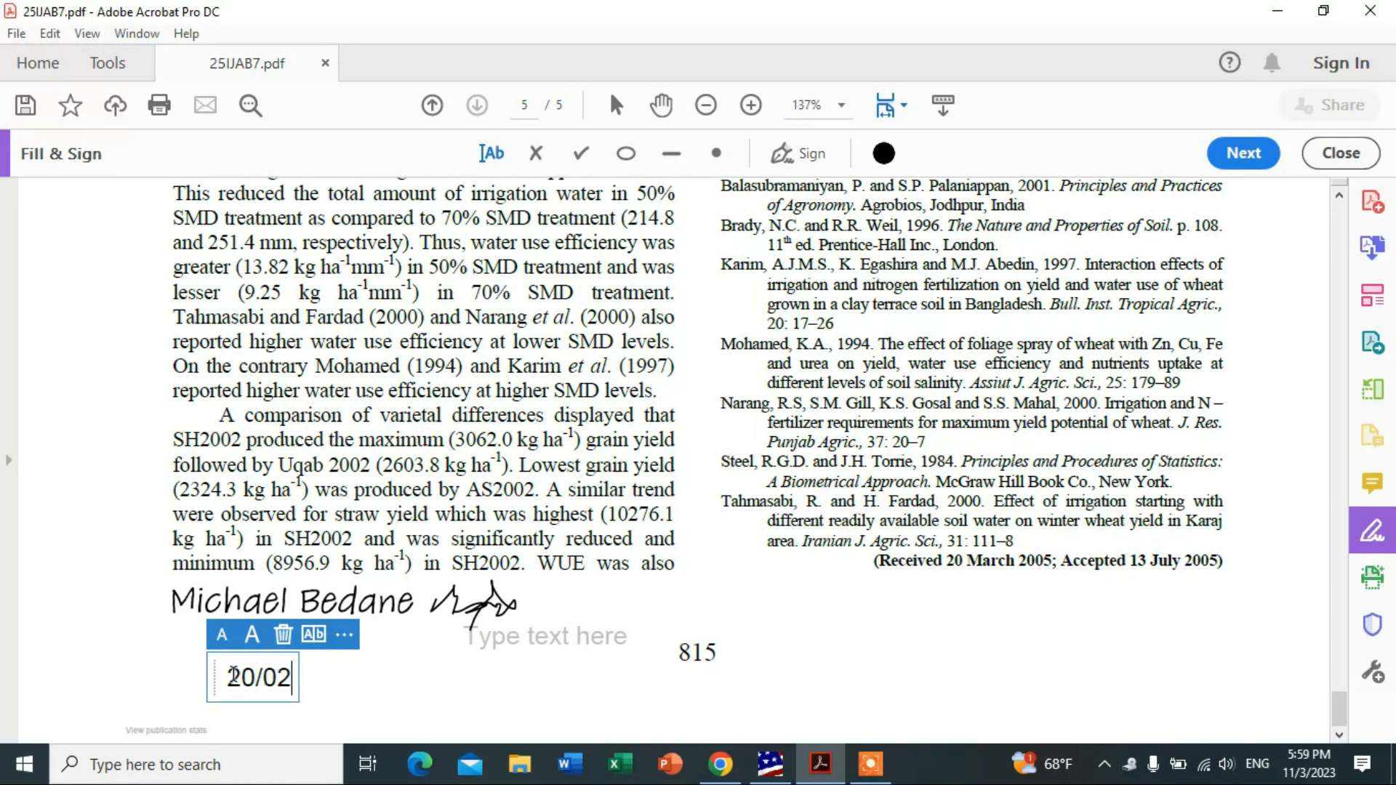
type("/2023")
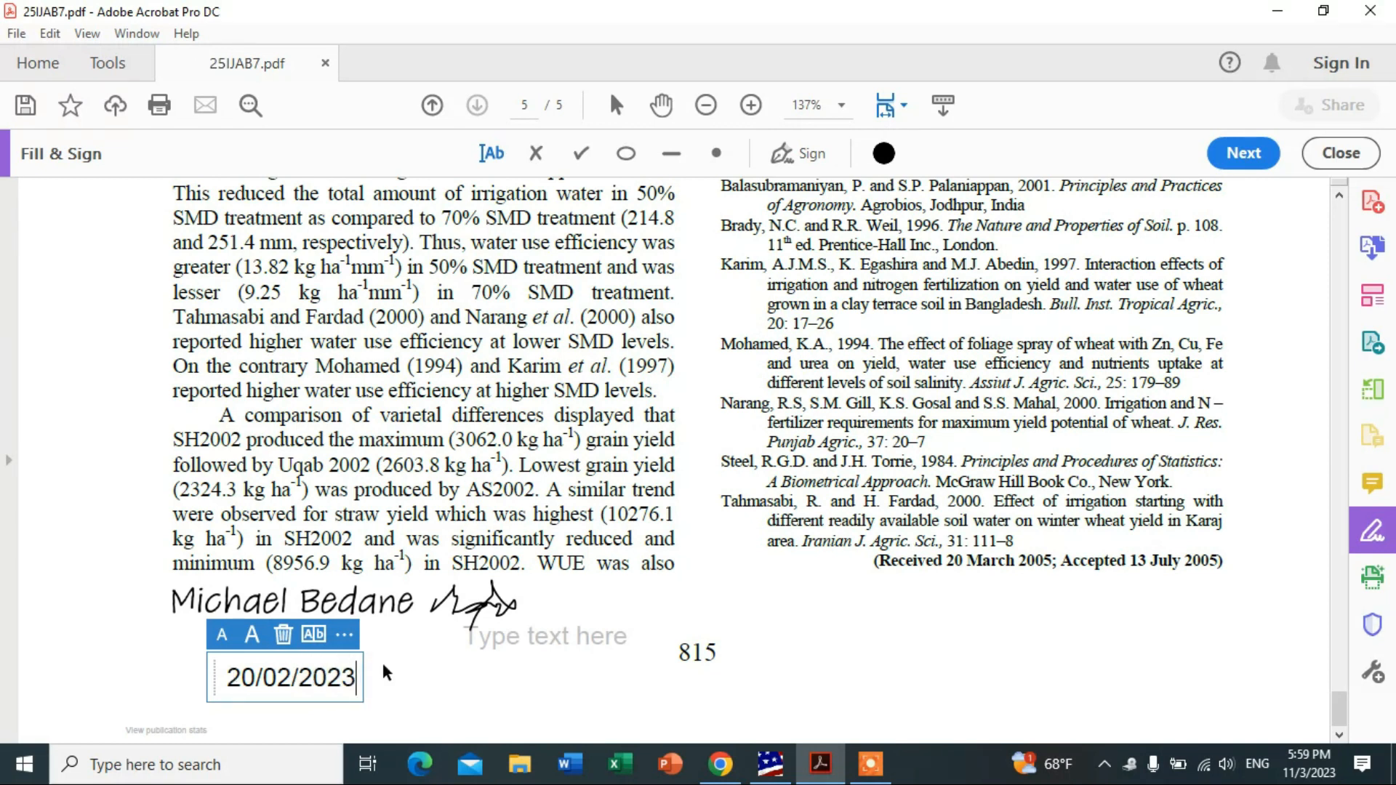
left_click(389, 682)
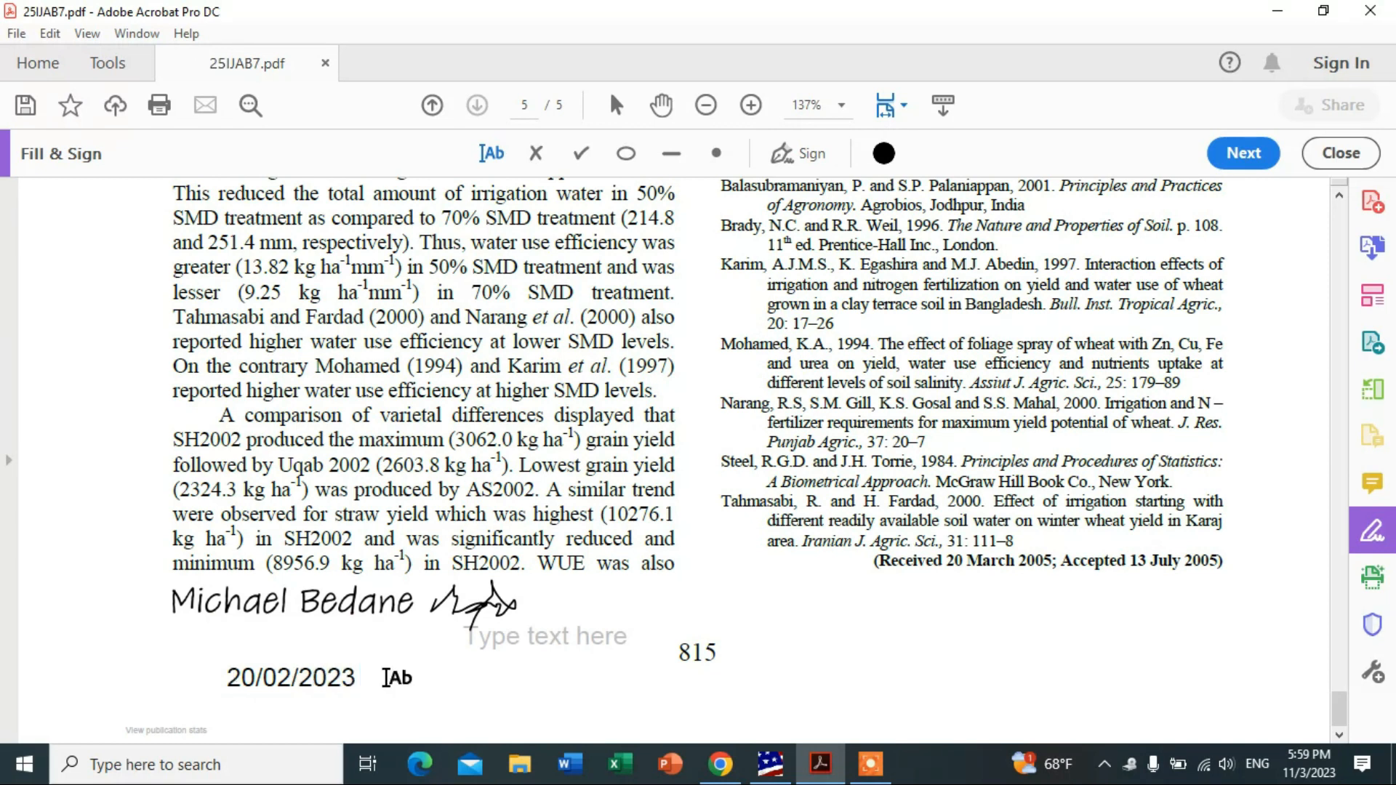
Move the date box so it sits directly under the typed name.
left_click(328, 684)
left_click_drag(351, 652, 335, 597)
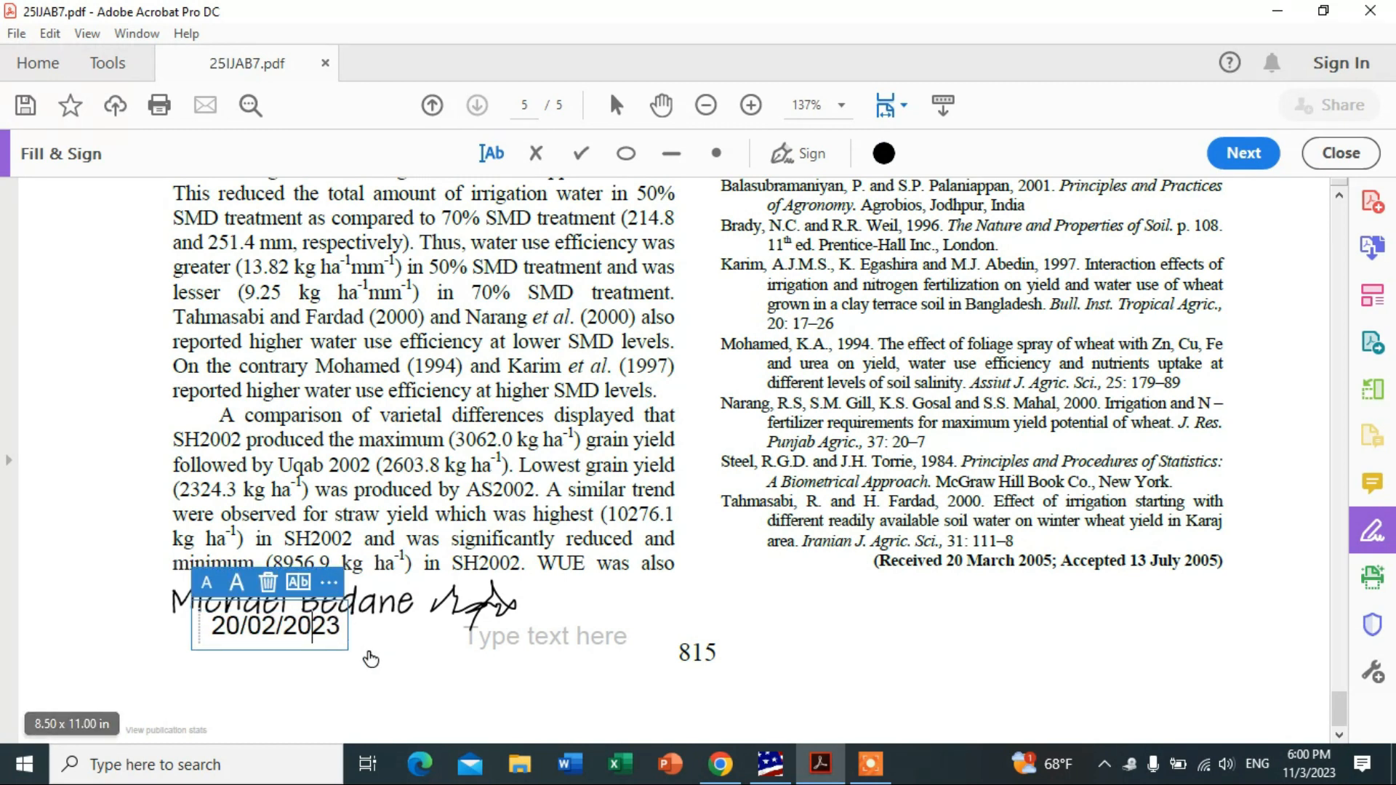
left_click(350, 640)
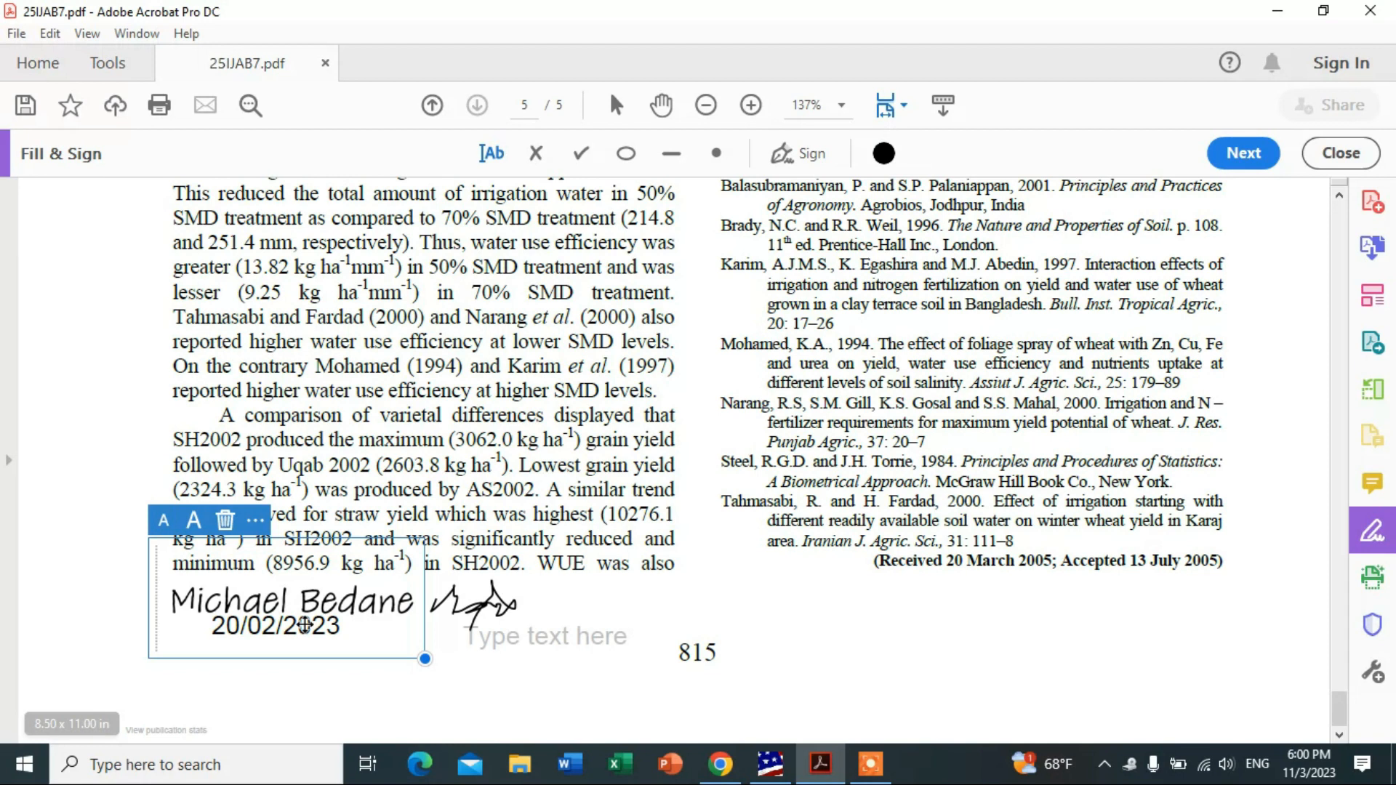
left_click(257, 625)
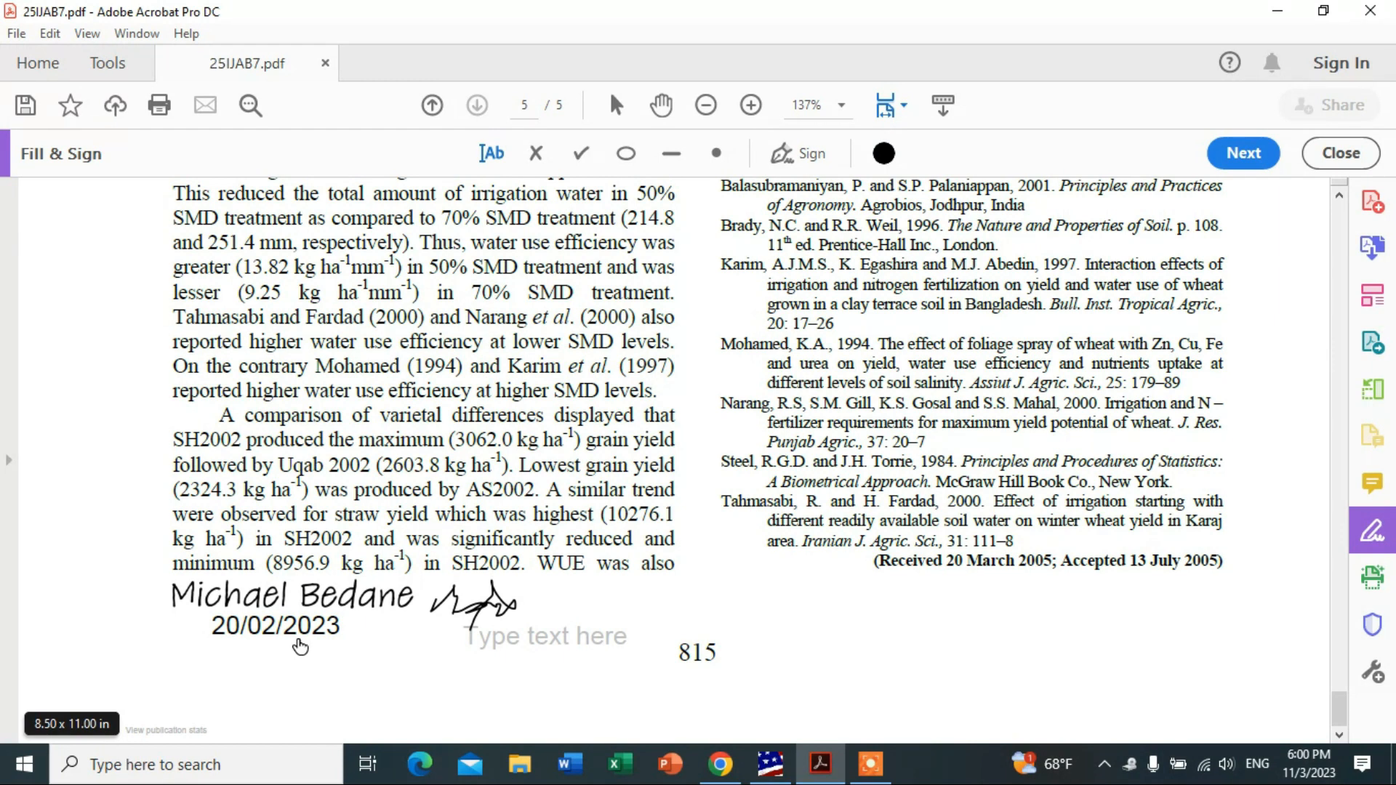
left_click(871, 764)
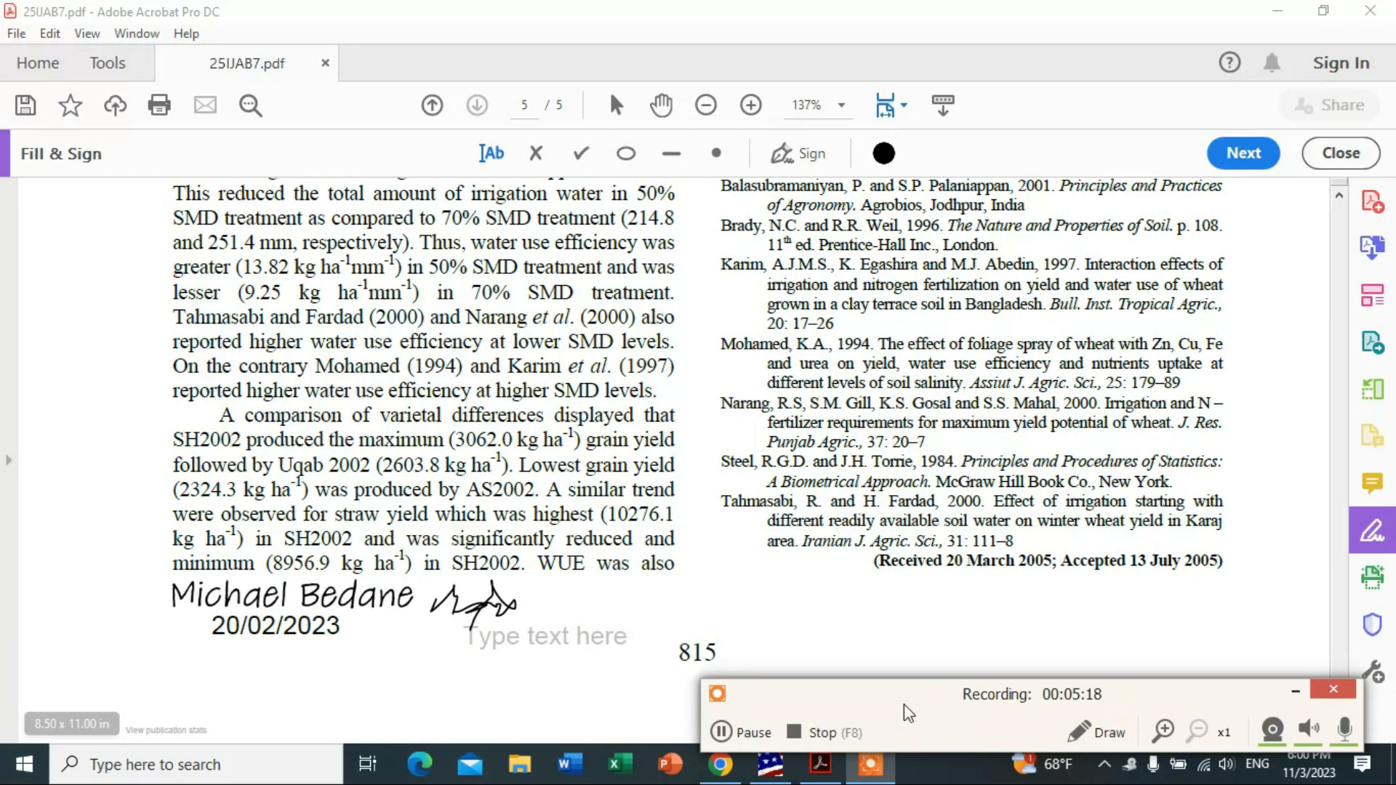